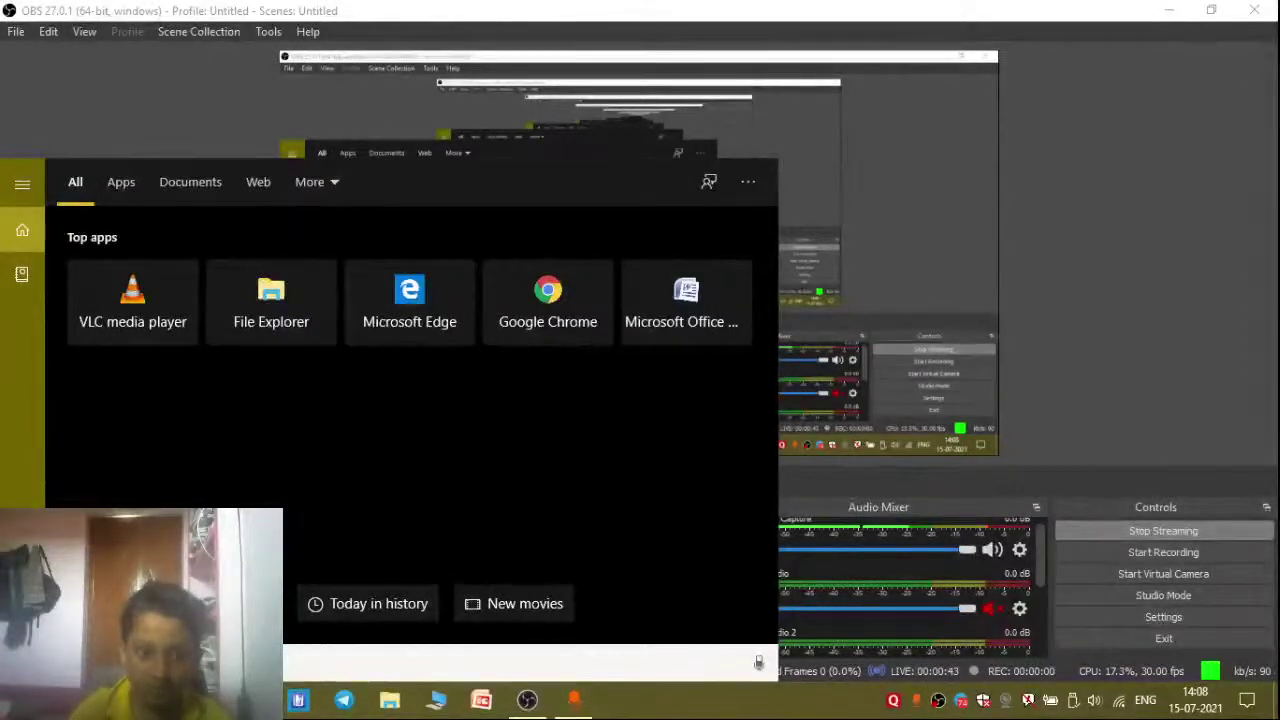
Open Paint and draw a large black rectangle framing nearly the whole visible canvas.
{"action": "type", "text": "p"}
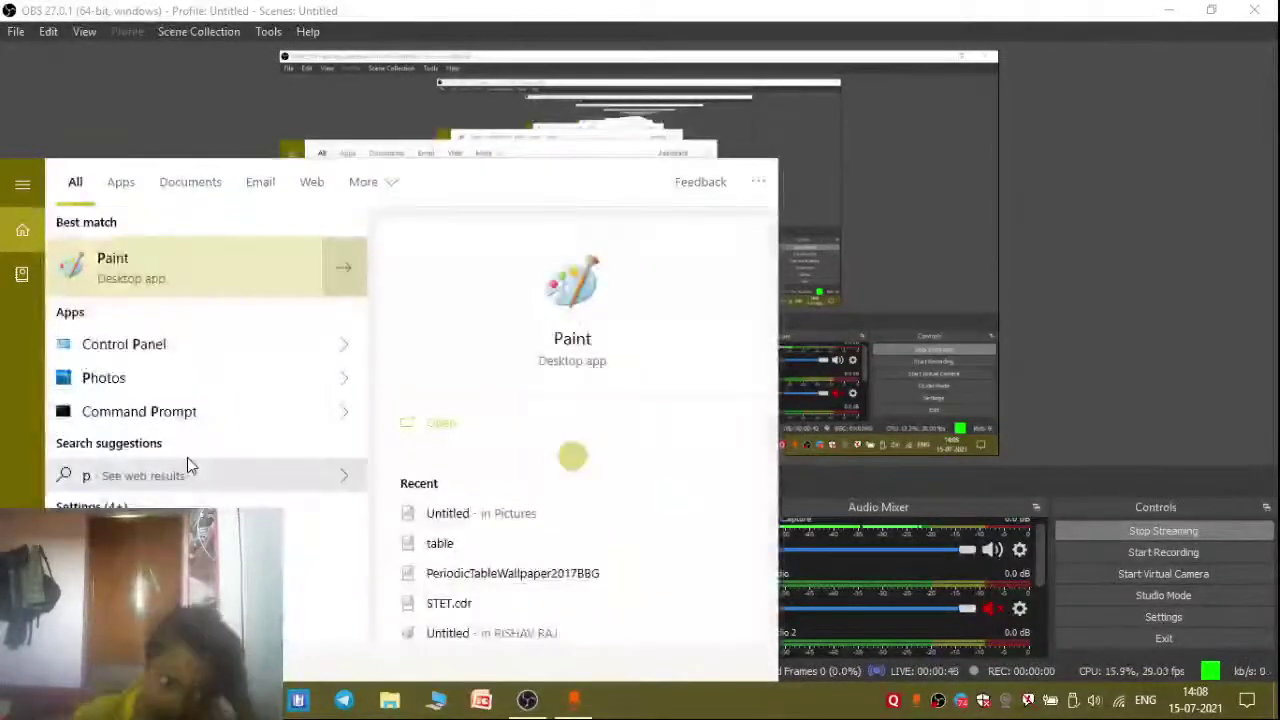
{"action": "left_click", "coordinate": [263, 278]}
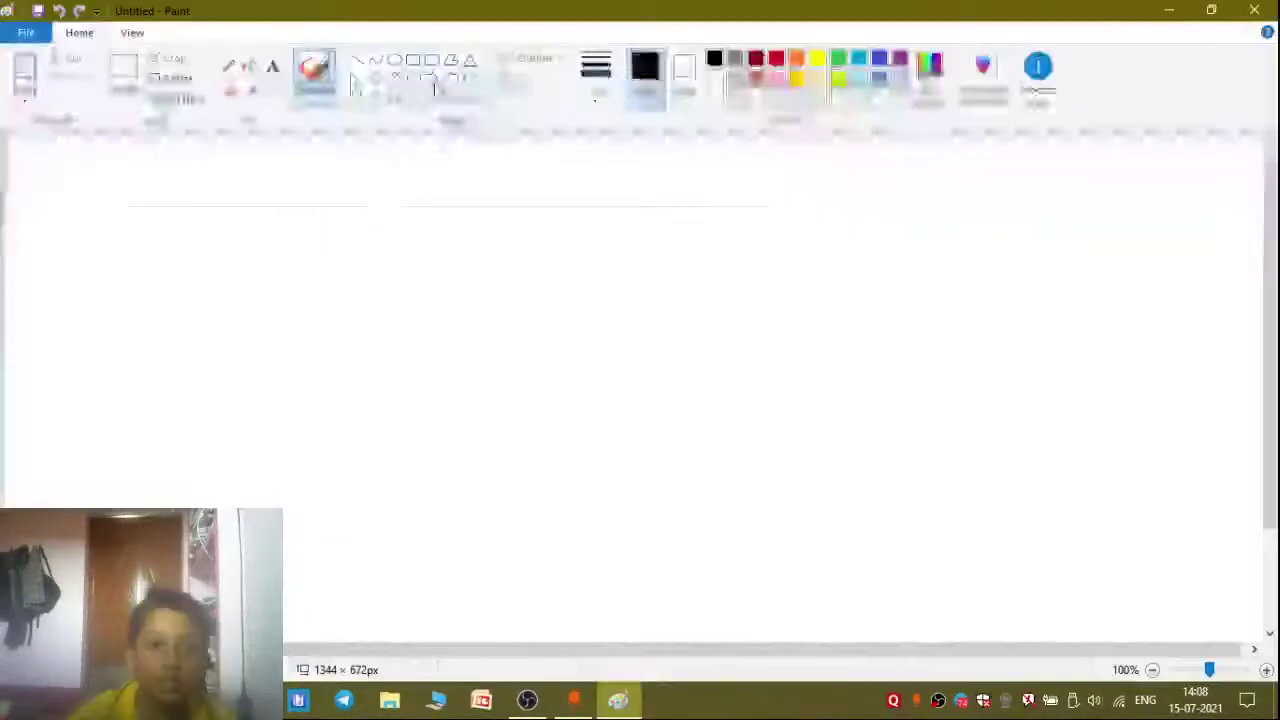
{"action": "left_click", "coordinate": [416, 60]}
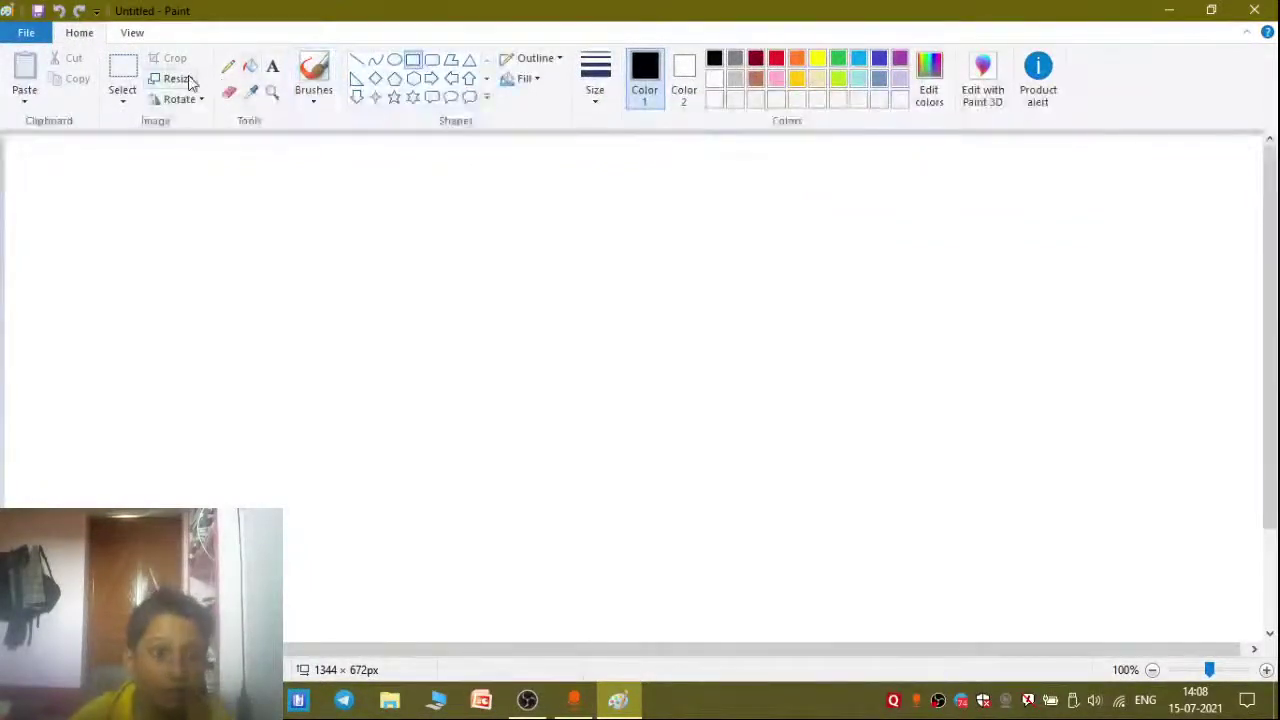
{"action": "left_click", "coordinate": [230, 68]}
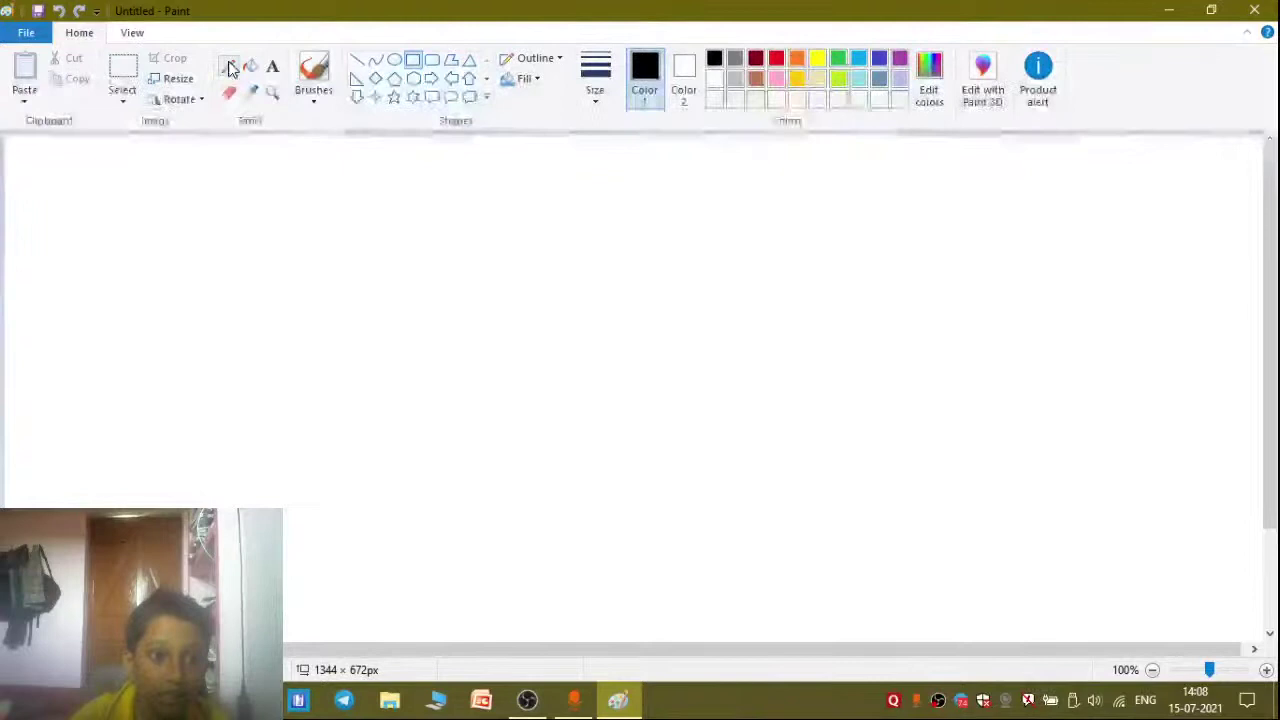
{"action": "left_click", "coordinate": [416, 61]}
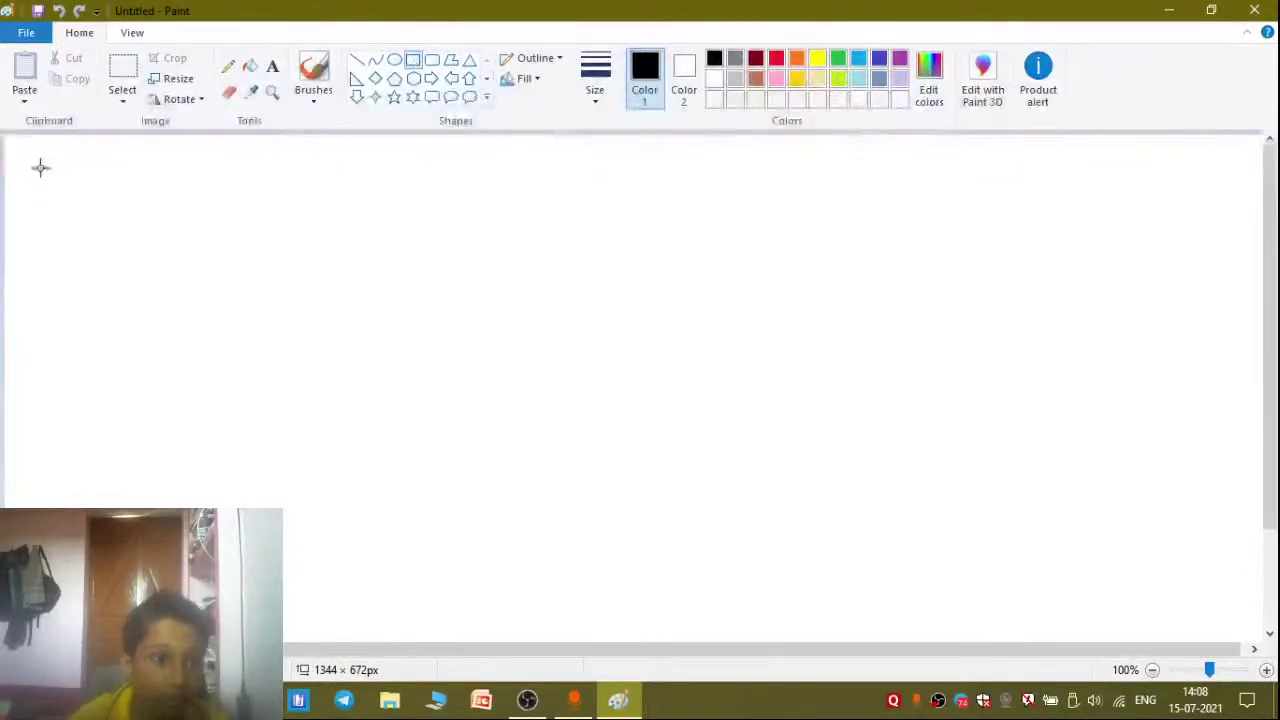
{"action": "mouse_move", "coordinate": [12, 144]}
{"action": "left_mouse_down"}
{"action": "mouse_move", "coordinate": [117, 217]}
{"action": "mouse_move", "coordinate": [383, 309]}
{"action": "mouse_move", "coordinate": [563, 405]}
{"action": "mouse_move", "coordinate": [843, 611]}
{"action": "mouse_move", "coordinate": [880, 606]}
{"action": "mouse_move", "coordinate": [884, 630]}
{"action": "left_mouse_up"}
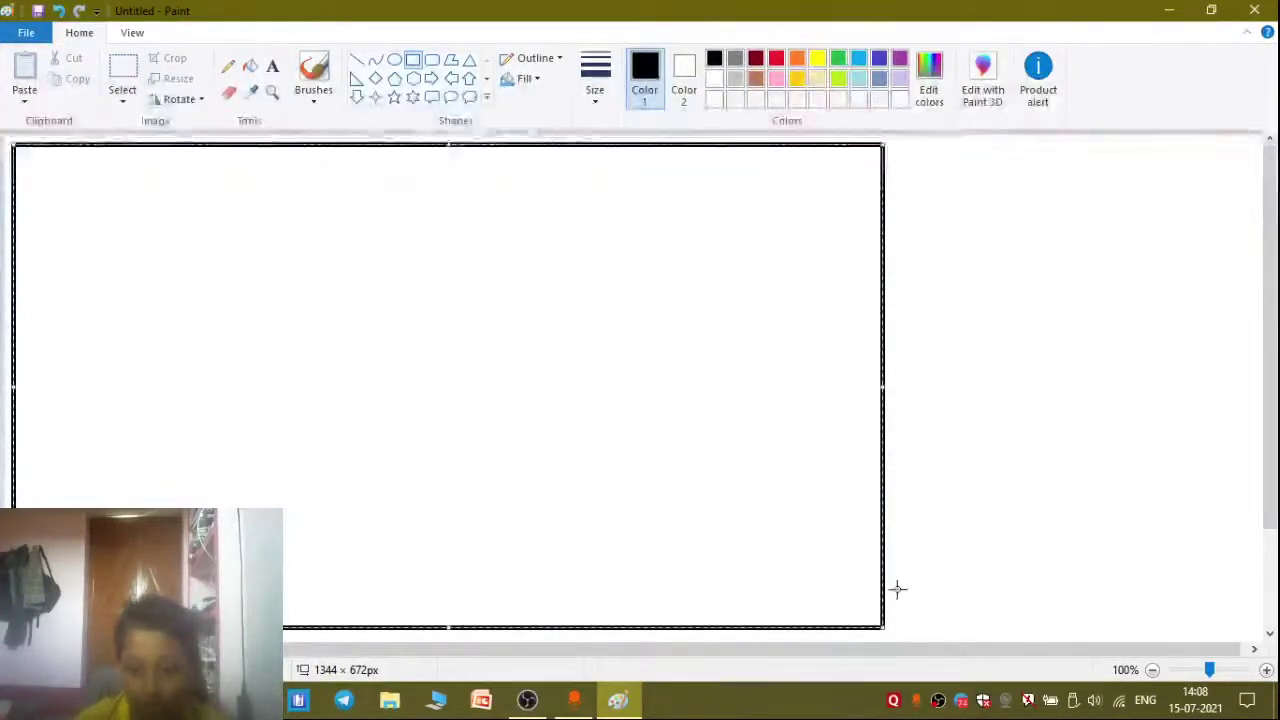
{"action": "left_click_drag", "start_coordinate": [874, 385], "coordinate": [1237, 354]}
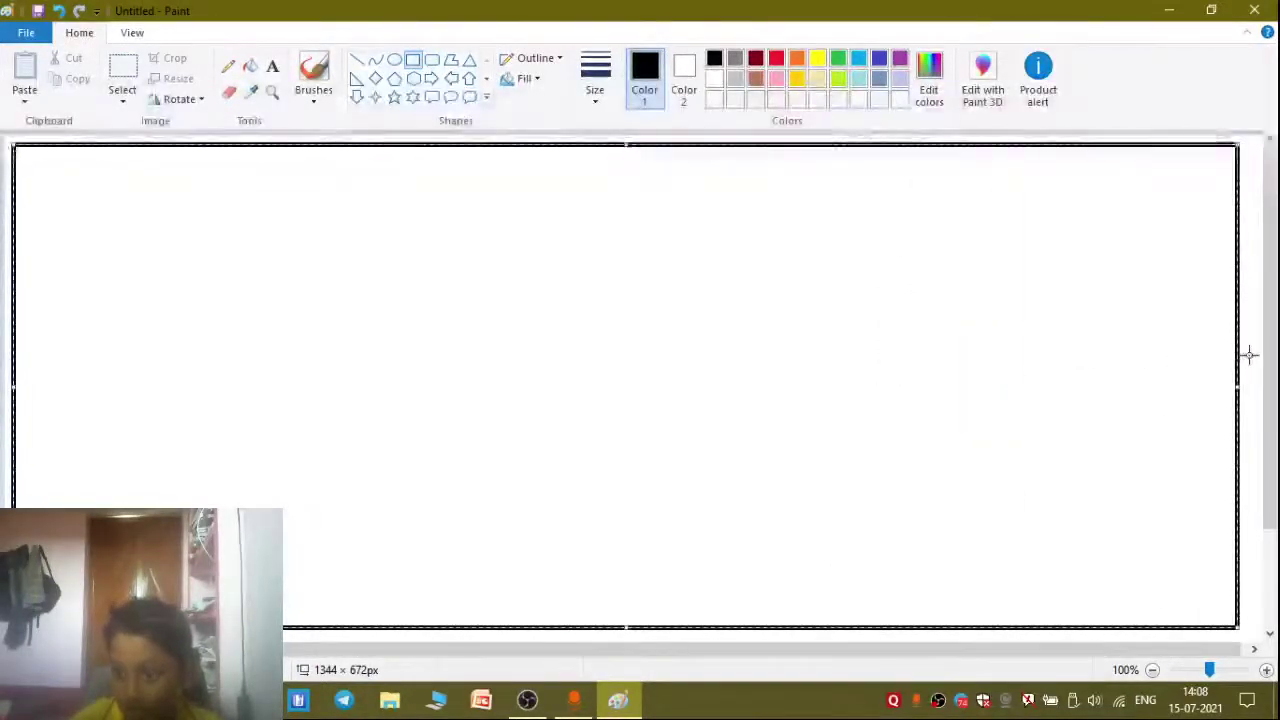
{"action": "left_click", "coordinate": [1249, 355]}
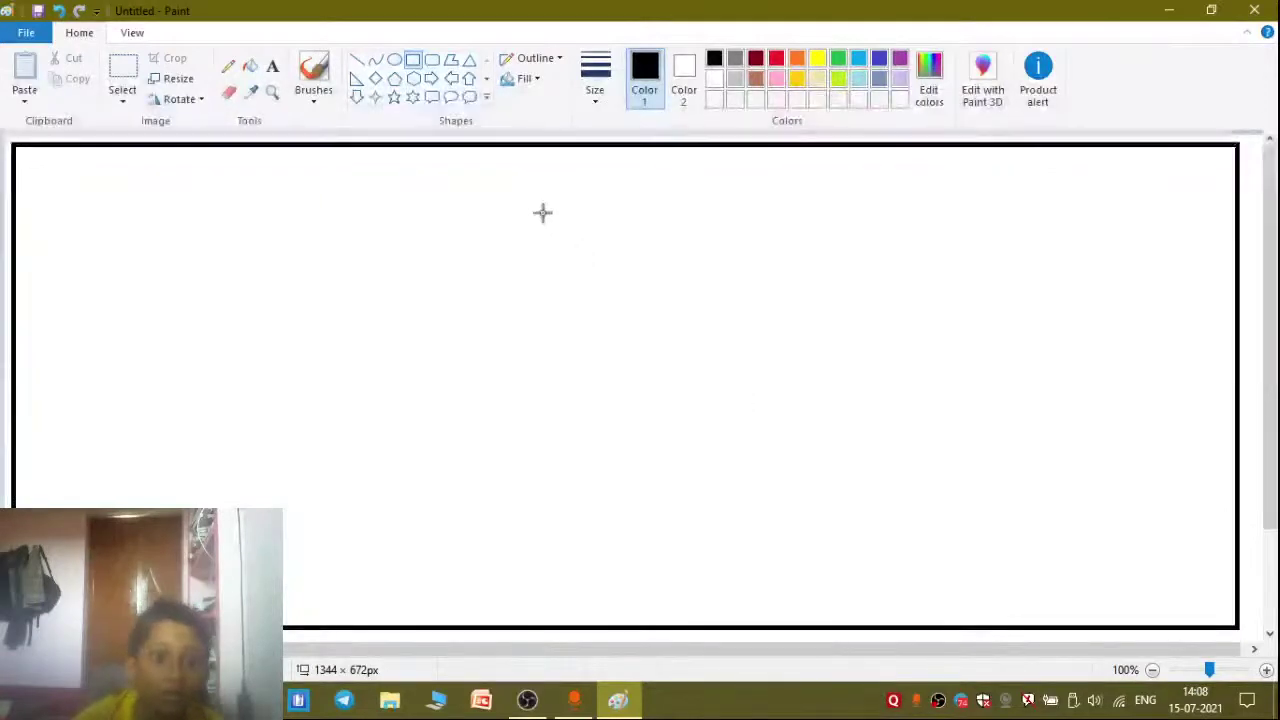
Draw a horizontal ground line across the lower part of the frame, from one side edge to the other.
{"action": "left_click", "coordinate": [357, 61]}
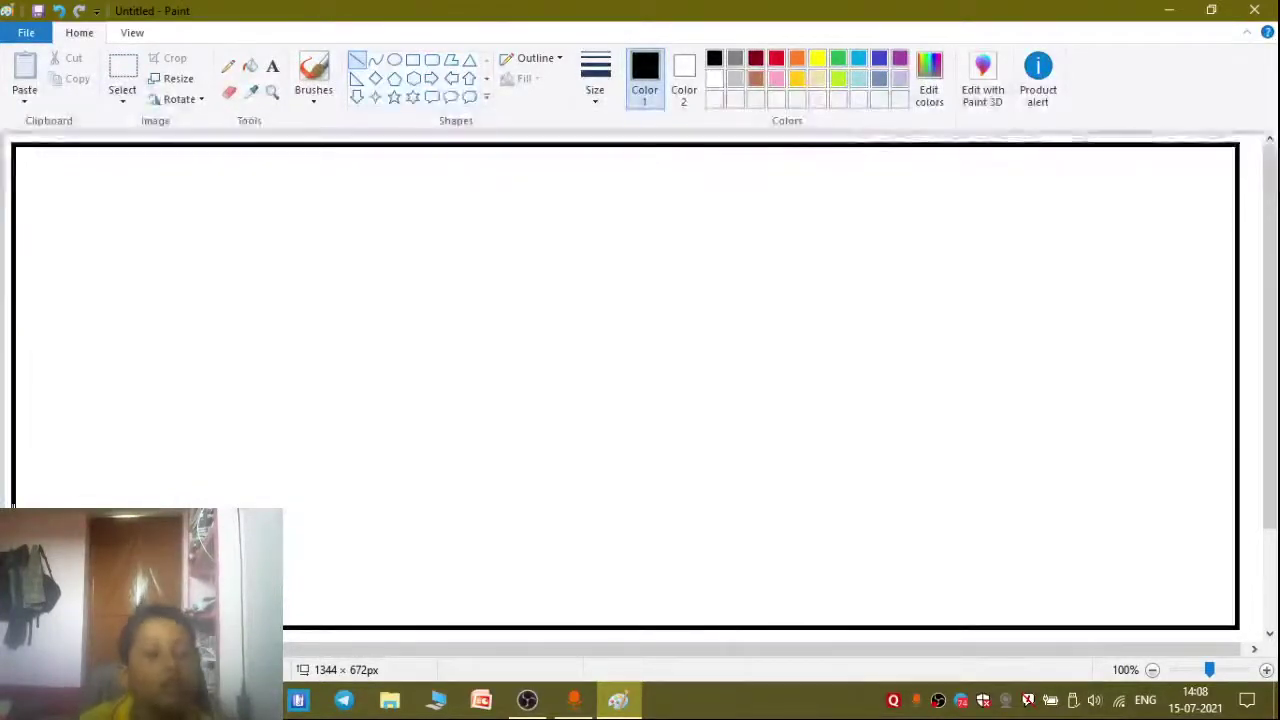
{"action": "left_click_drag", "start_coordinate": [14, 515], "coordinate": [1237, 513]}
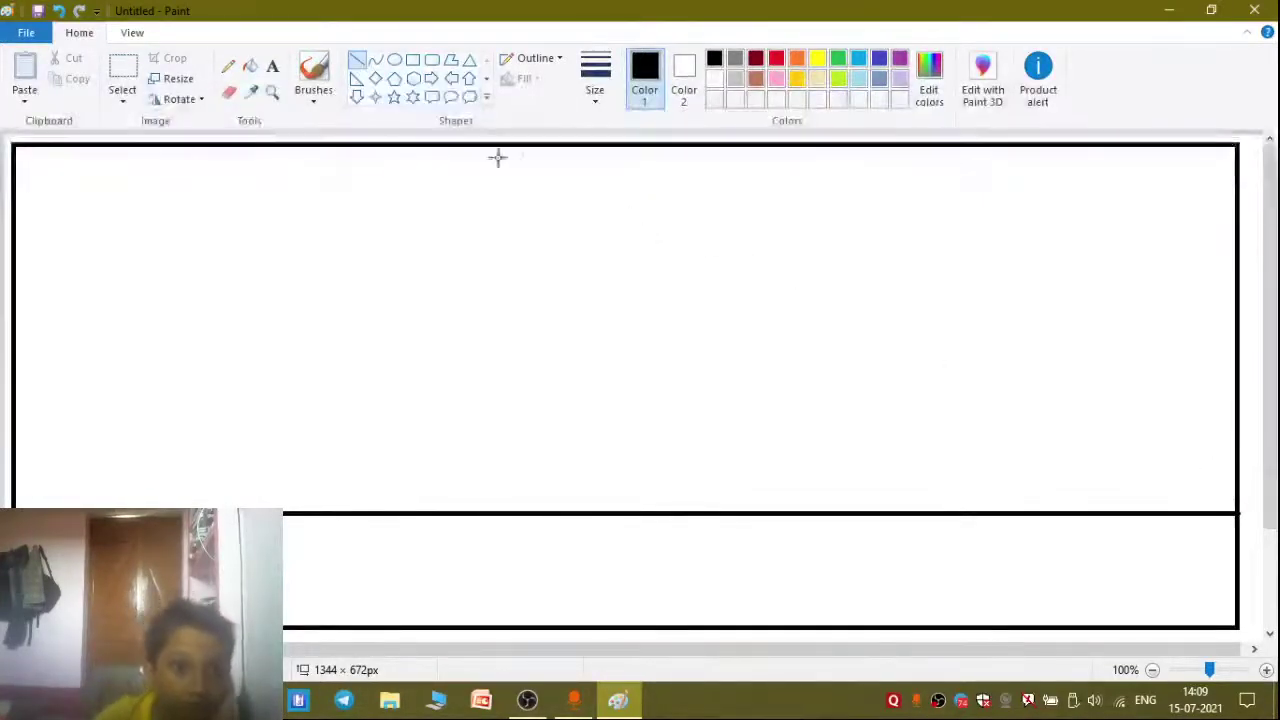
Draw two roughly parallel curved lines rising from the ground line and bowing left to form a tall tree trunk.
{"action": "left_click", "coordinate": [383, 63]}
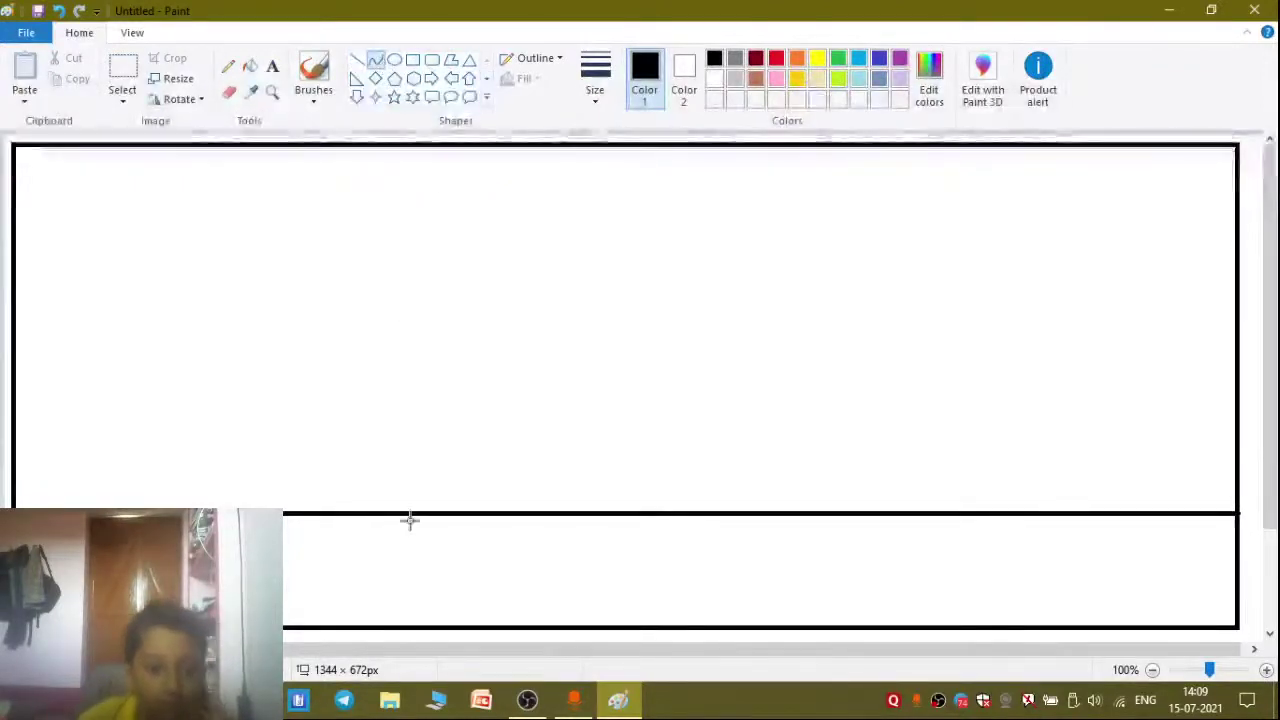
{"action": "left_click_drag", "start_coordinate": [408, 512], "coordinate": [408, 200]}
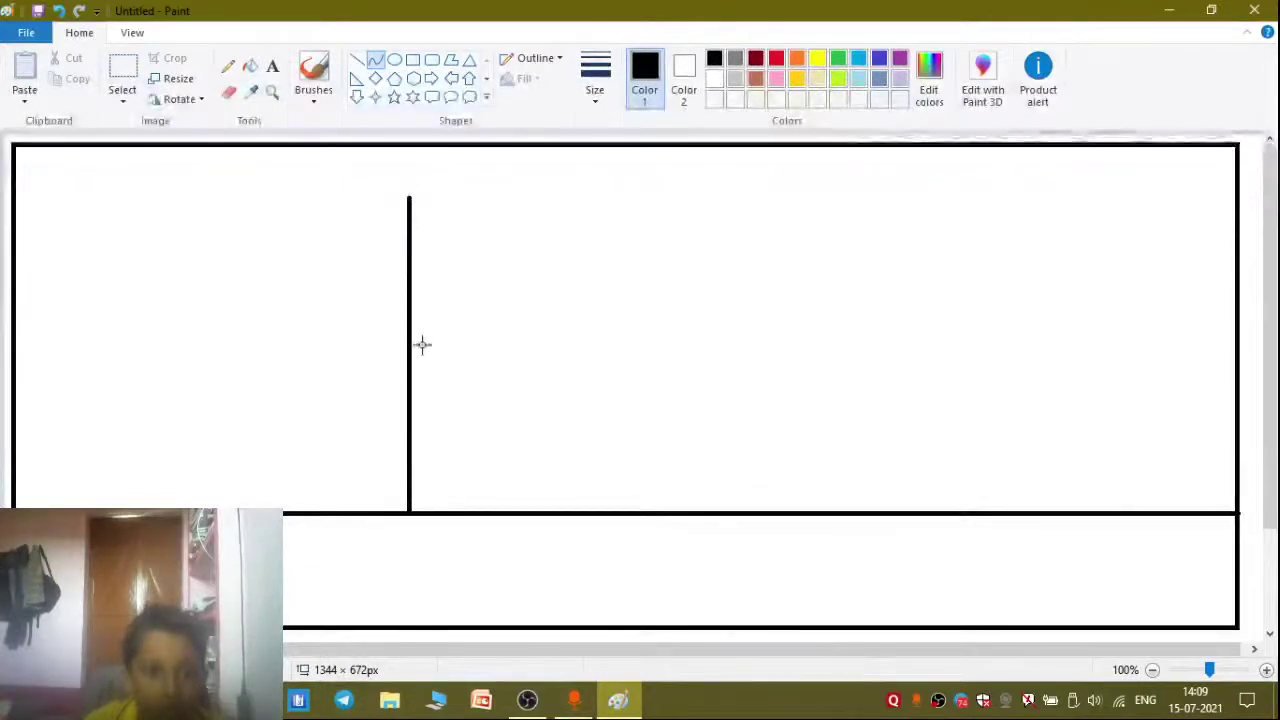
{"action": "left_click_drag", "start_coordinate": [394, 314], "coordinate": [379, 408]}
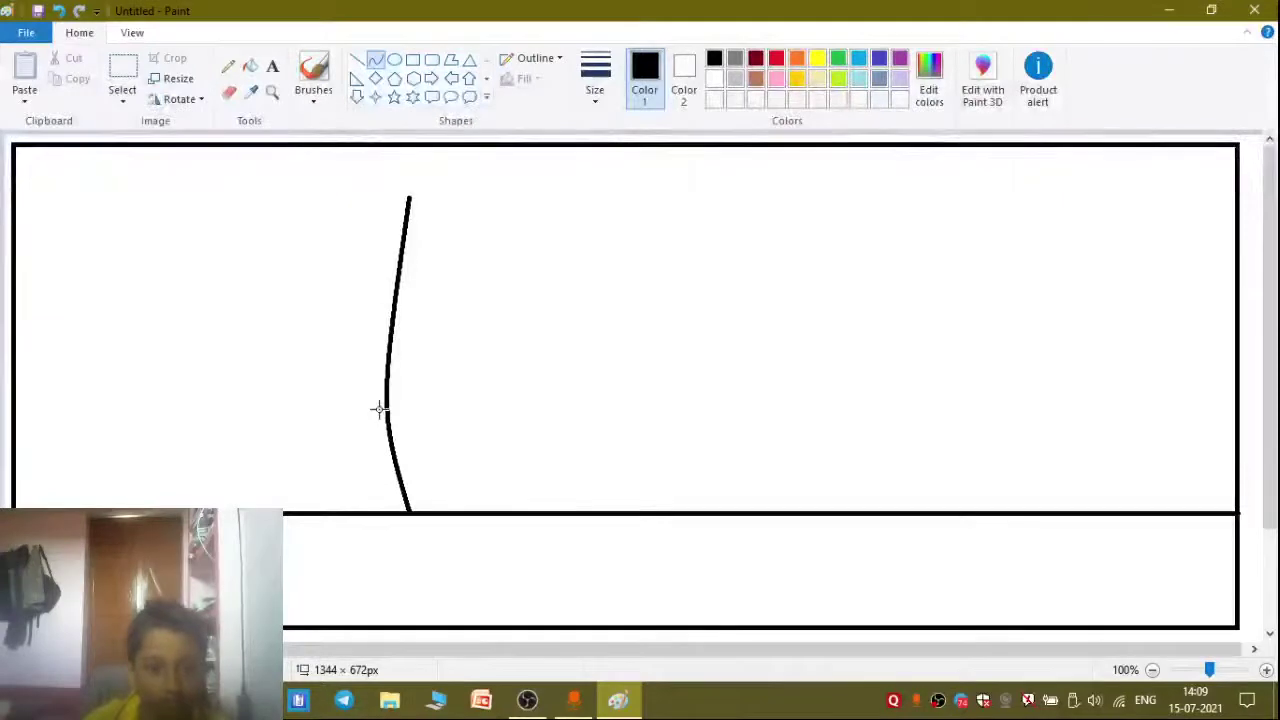
{"action": "left_click", "coordinate": [396, 79]}
{"action": "left_click", "coordinate": [378, 63]}
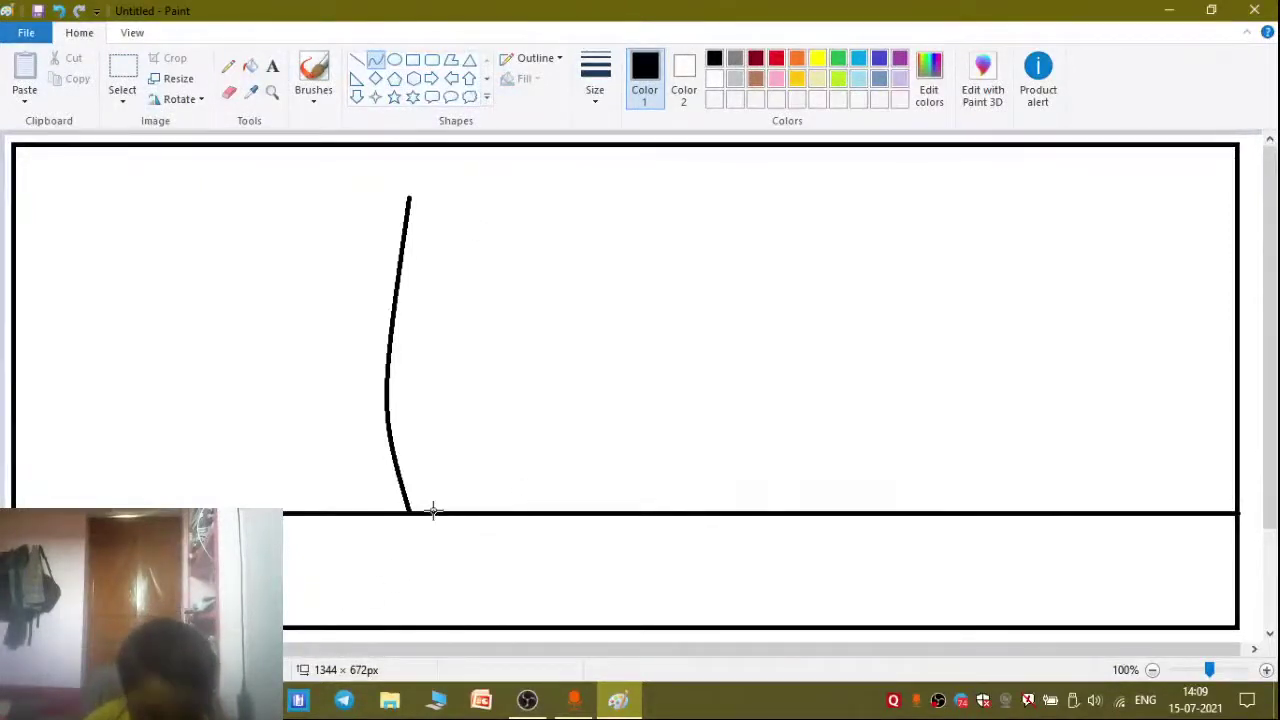
{"action": "mouse_move", "coordinate": [433, 512]}
{"action": "left_mouse_down"}
{"action": "mouse_move", "coordinate": [430, 194]}
{"action": "mouse_move", "coordinate": [441, 197]}
{"action": "left_mouse_up"}
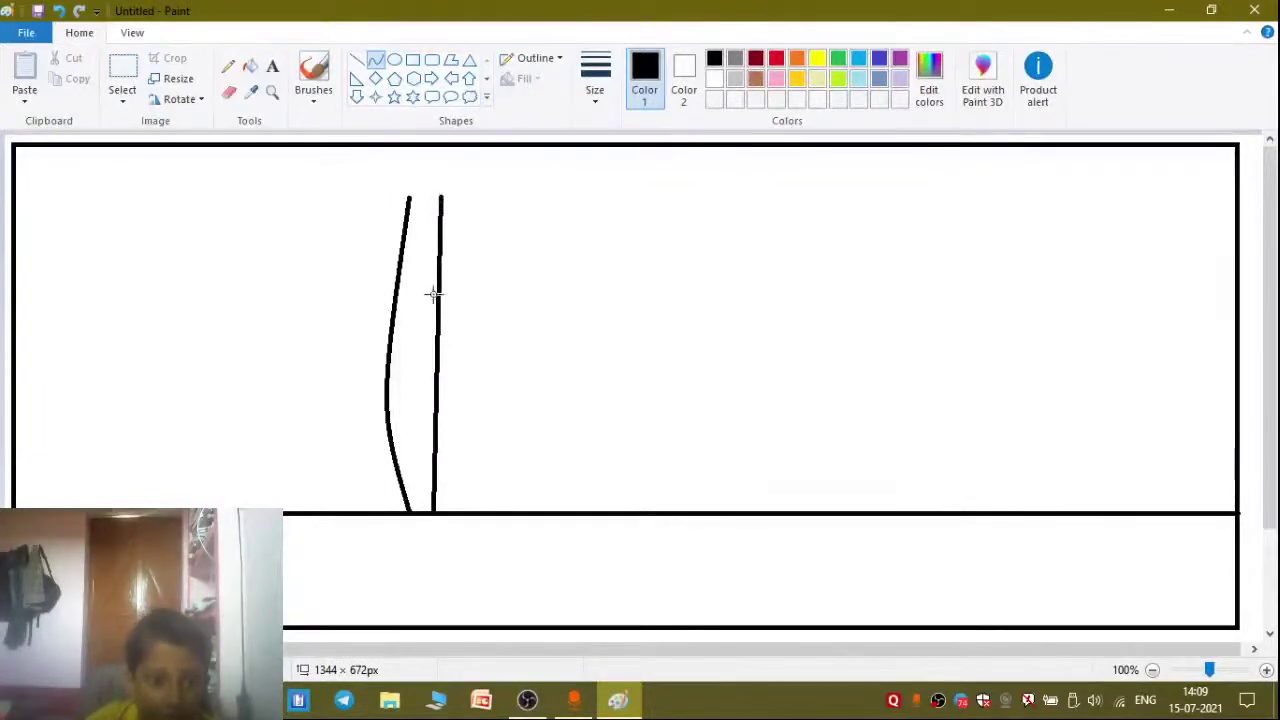
{"action": "left_click_drag", "start_coordinate": [427, 293], "coordinate": [400, 403]}
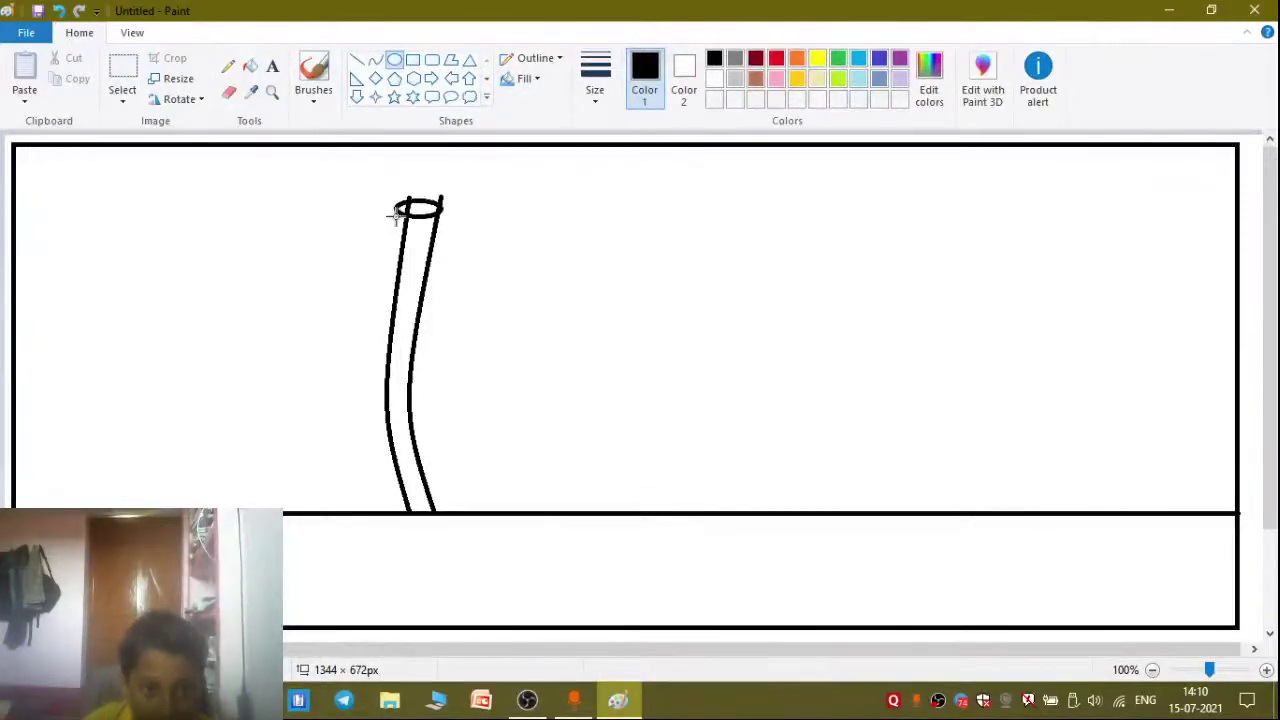
Draw a small circle at the top of the trunk and adjust it to span both trunk lines.
{"action": "left_click_drag", "start_coordinate": [403, 227], "coordinate": [422, 195]}
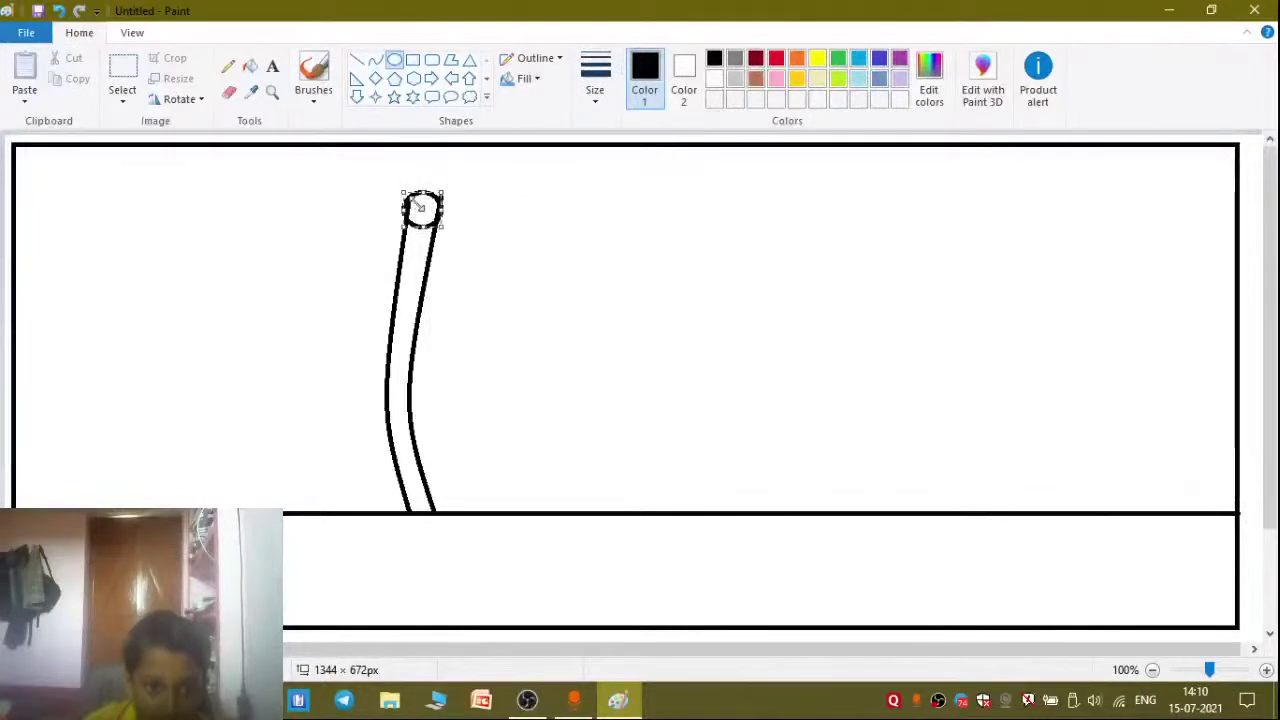
{"action": "left_click_drag", "start_coordinate": [419, 208], "coordinate": [425, 205]}
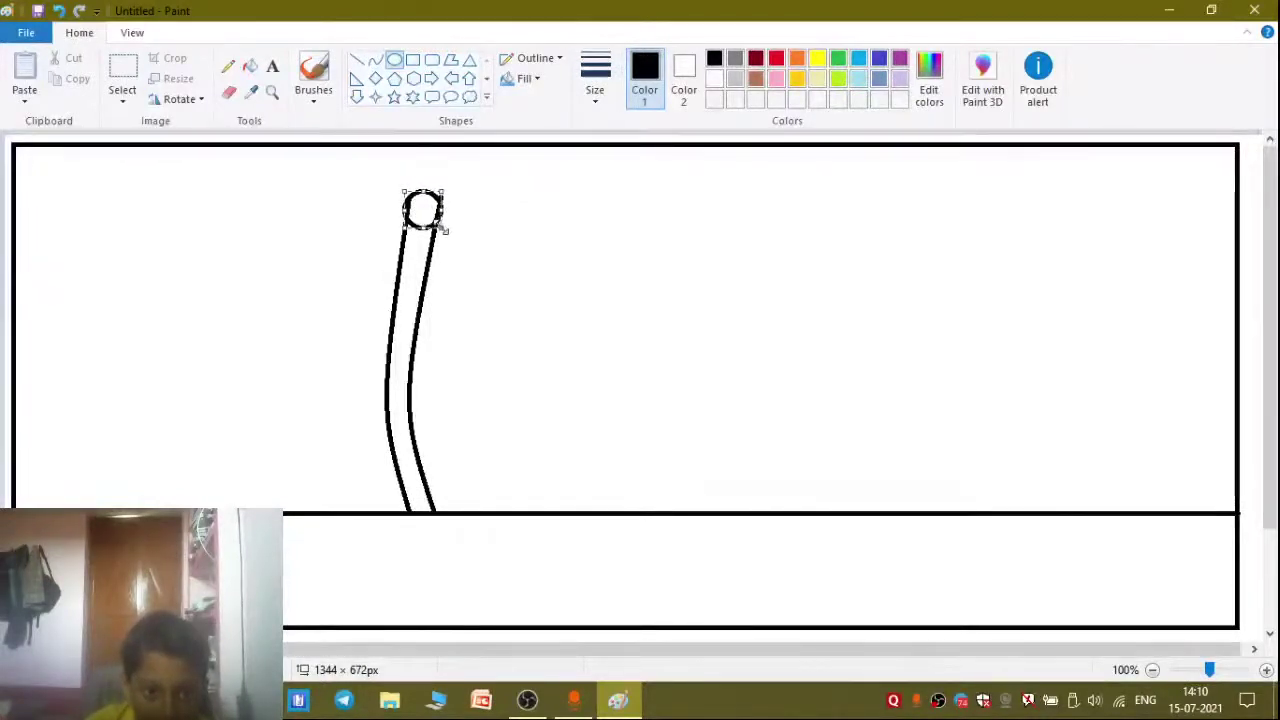
{"action": "left_click", "coordinate": [516, 227]}
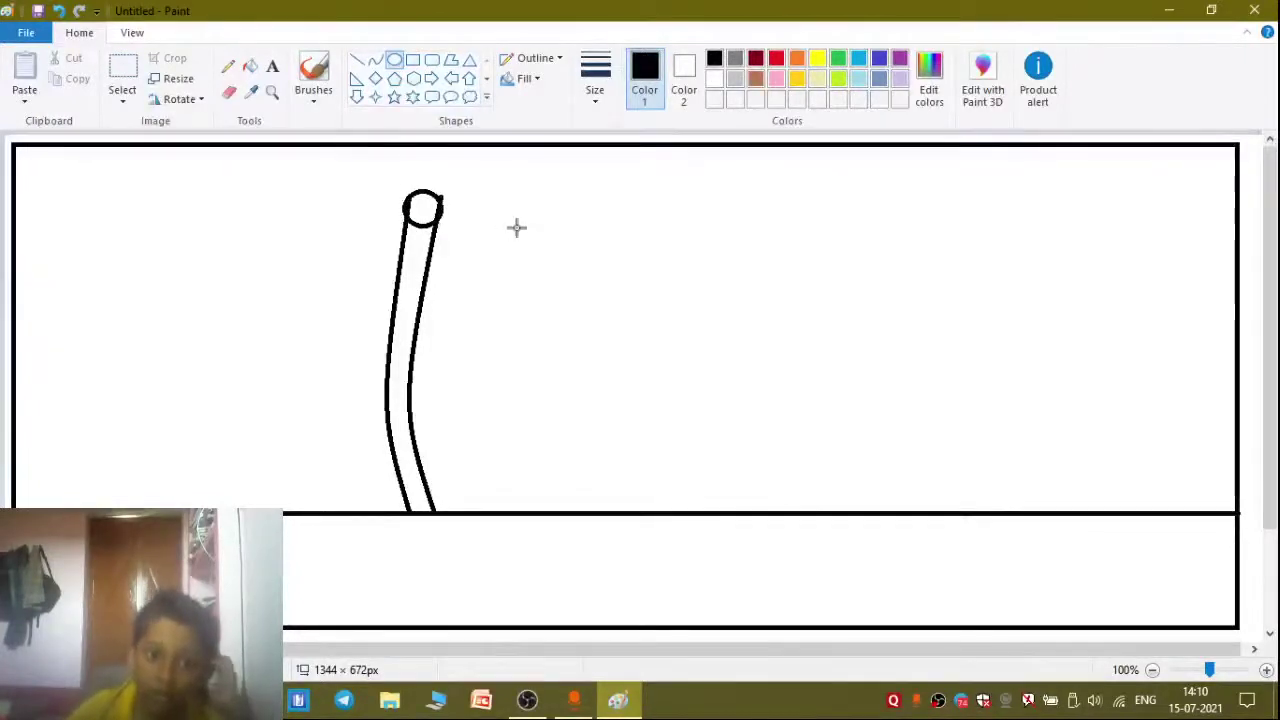
Switch to OBS, hide the Video Capture Device source, and return to the Paint drawing.
{"action": "left_click", "coordinate": [375, 62]}
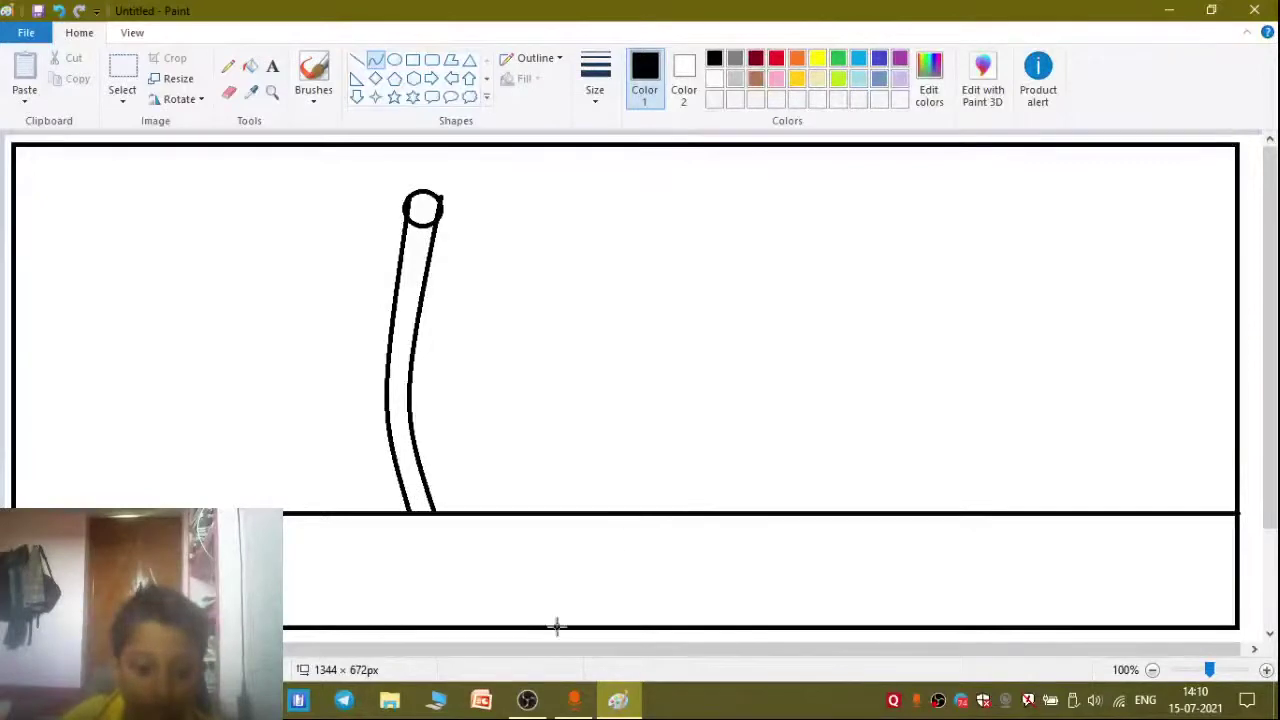
{"action": "left_click", "coordinate": [527, 700]}
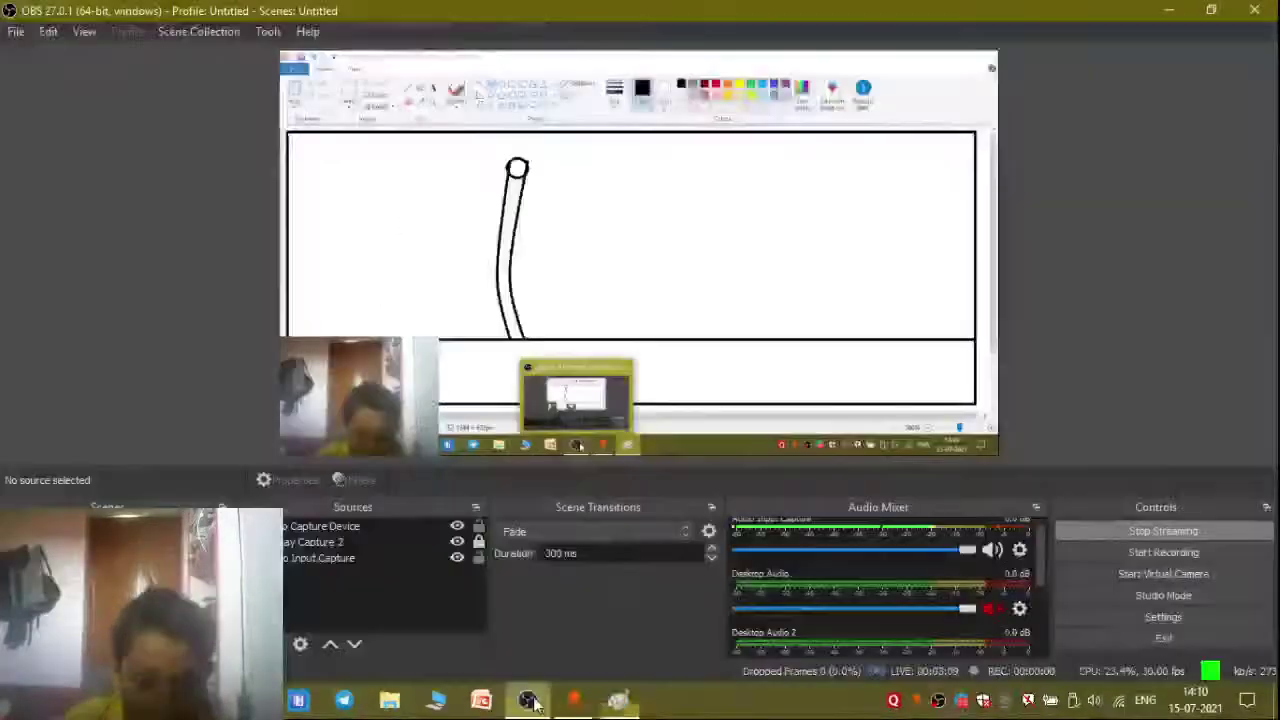
{"action": "left_click", "coordinate": [458, 526]}
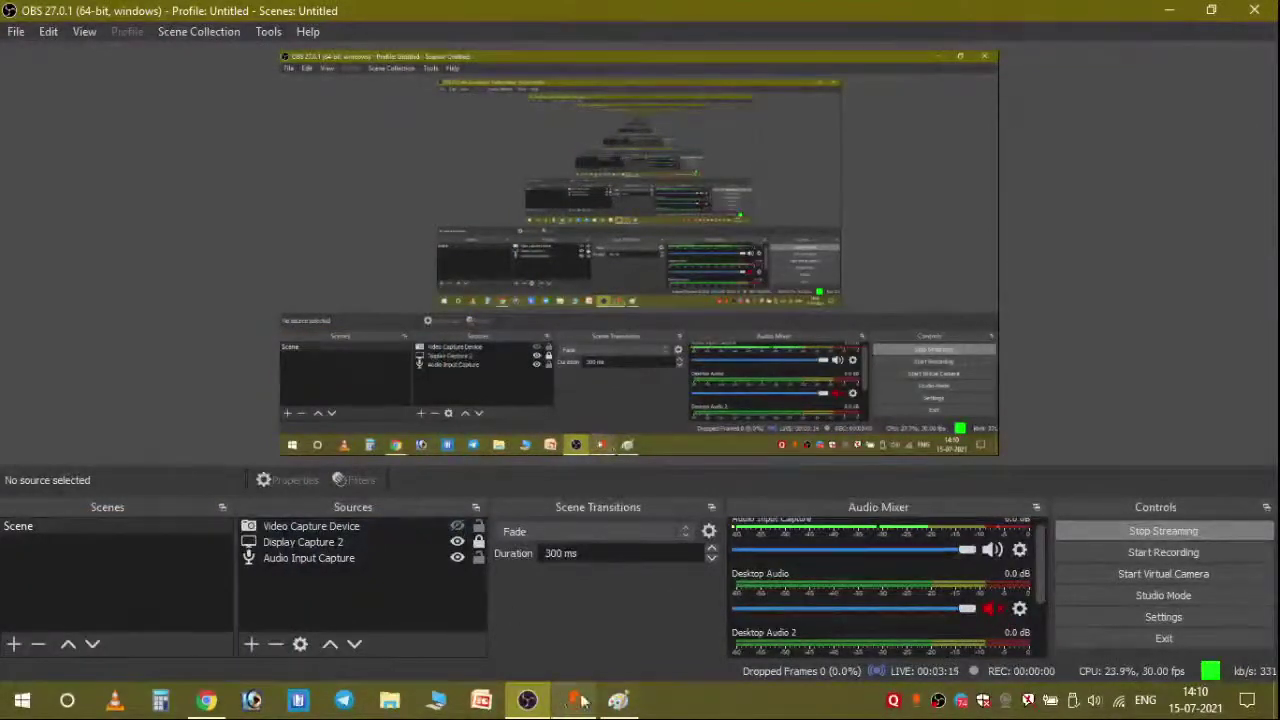
{"action": "mouse_move", "coordinate": [620, 705]}
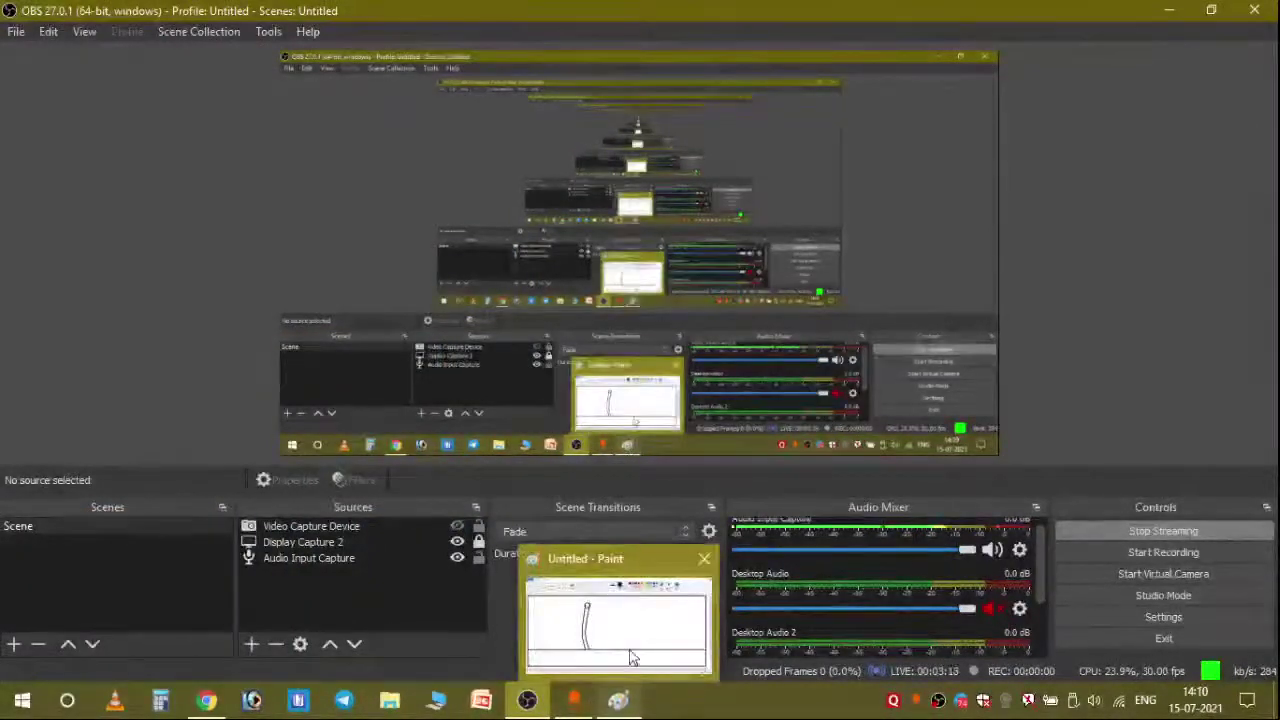
{"action": "mouse_move", "coordinate": [630, 655]}
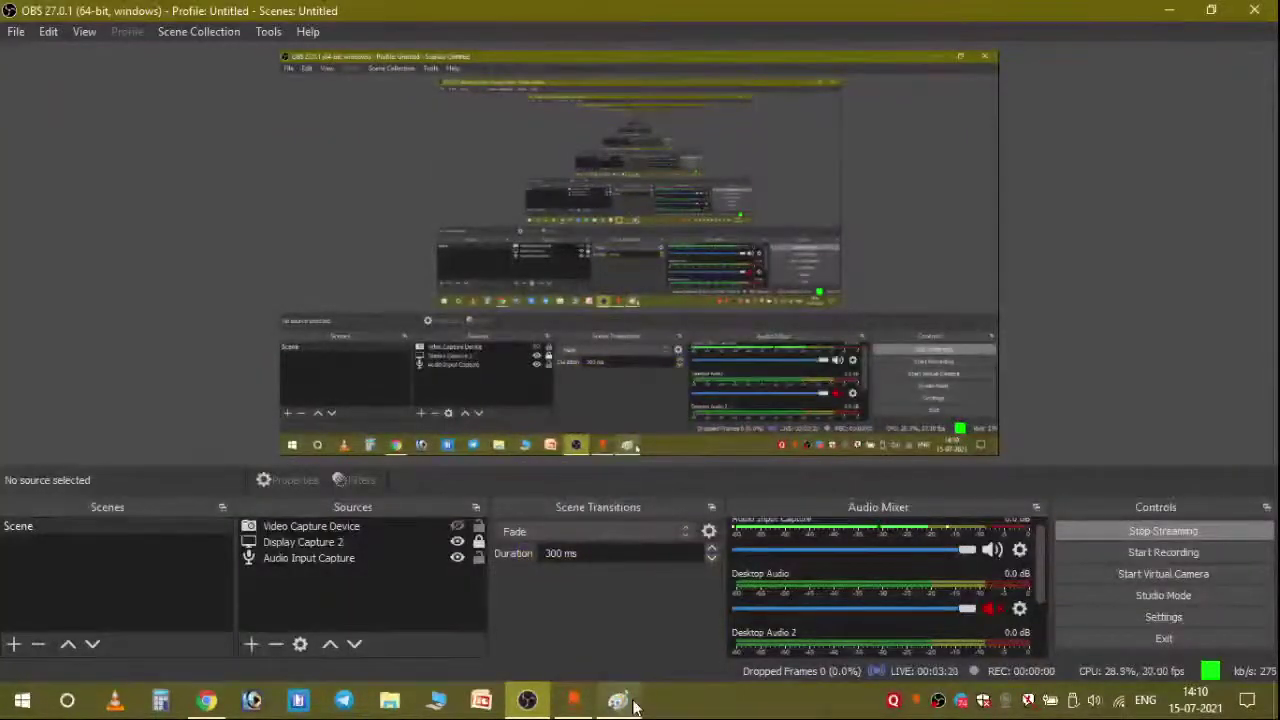
{"action": "left_click", "coordinate": [630, 662]}
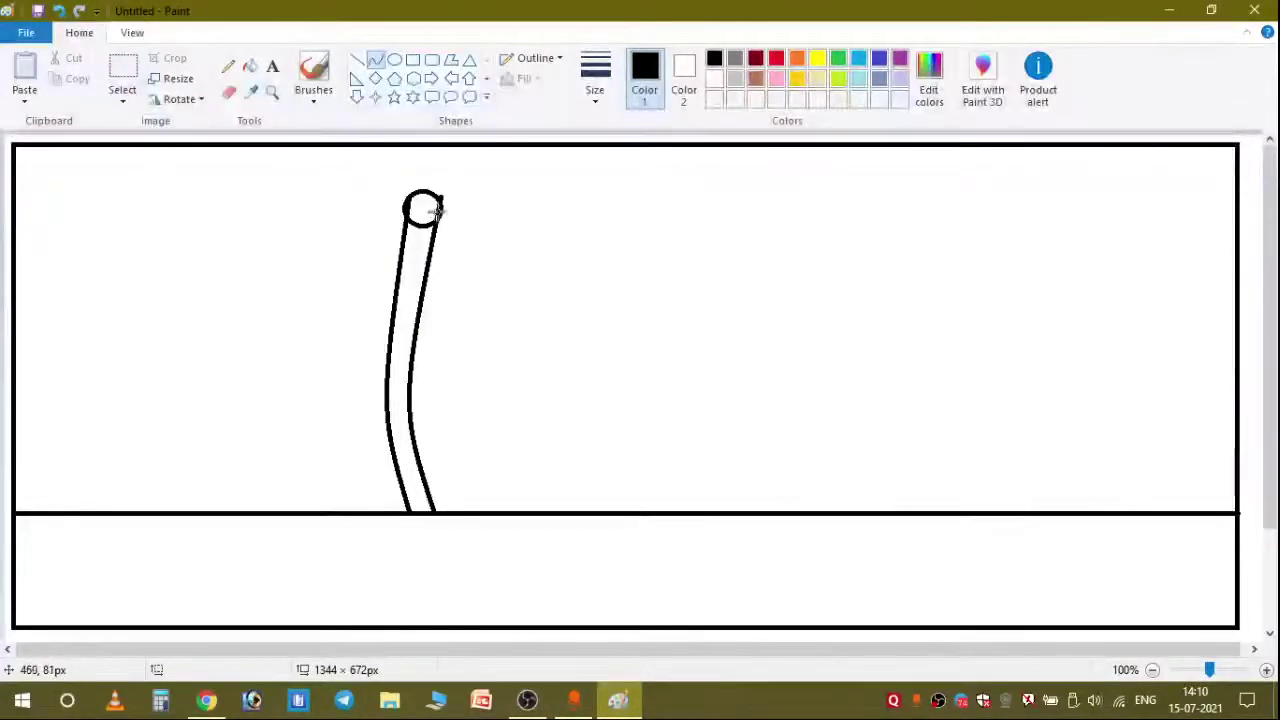
Draw a thin leaf from two arched curves running right from the trunk's top circle and meeting at a drooping tip.
{"action": "left_click_drag", "start_coordinate": [440, 217], "coordinate": [513, 201]}
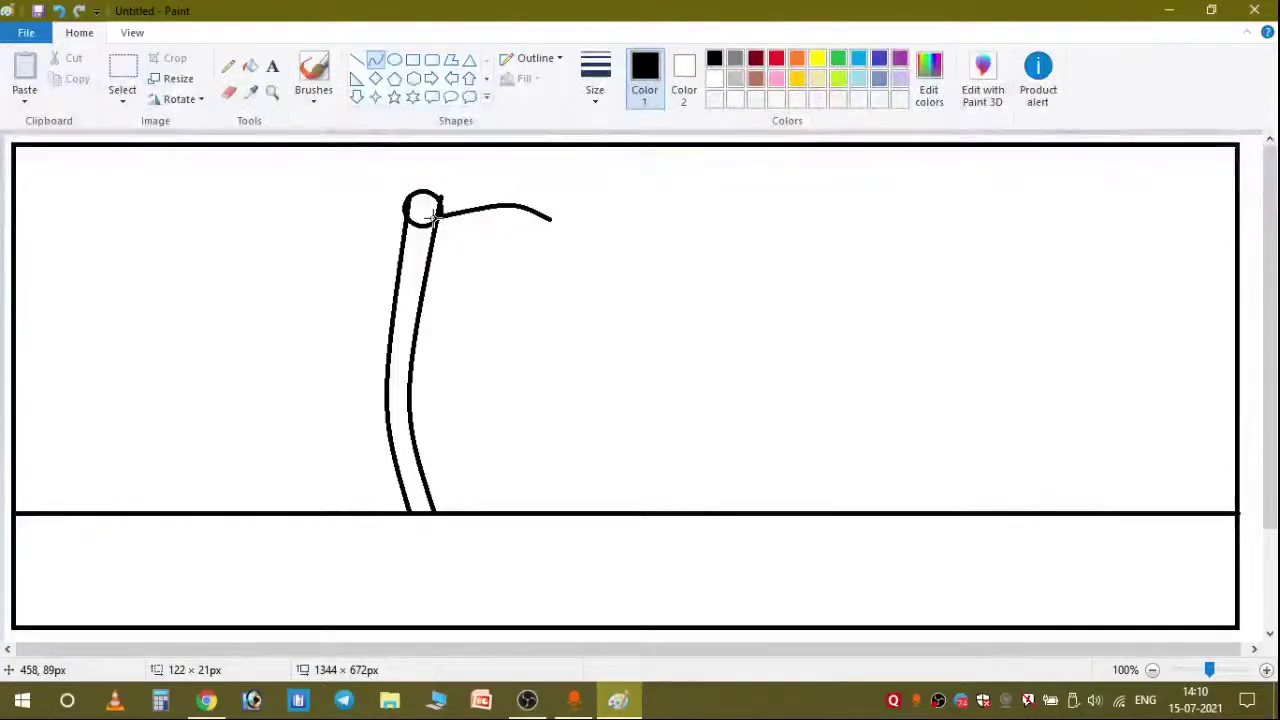
{"action": "left_click_drag", "start_coordinate": [436, 220], "coordinate": [545, 223]}
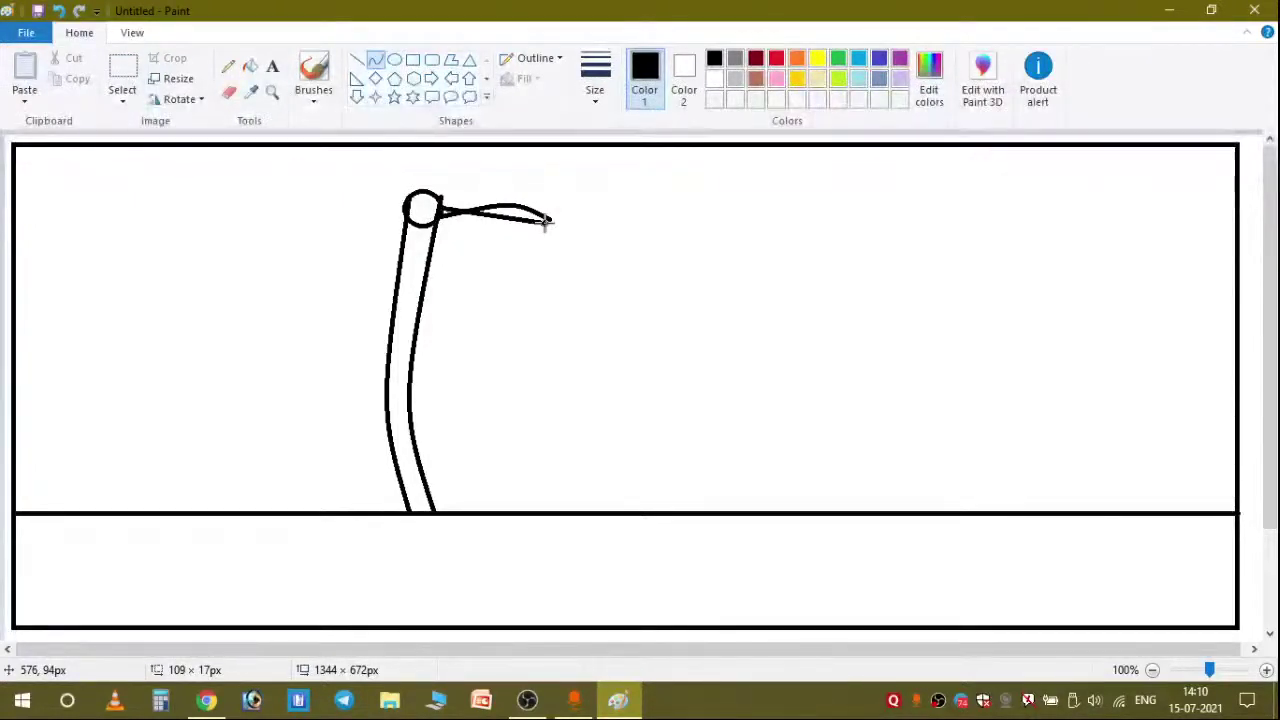
{"action": "left_click_drag", "start_coordinate": [545, 222], "coordinate": [500, 186]}
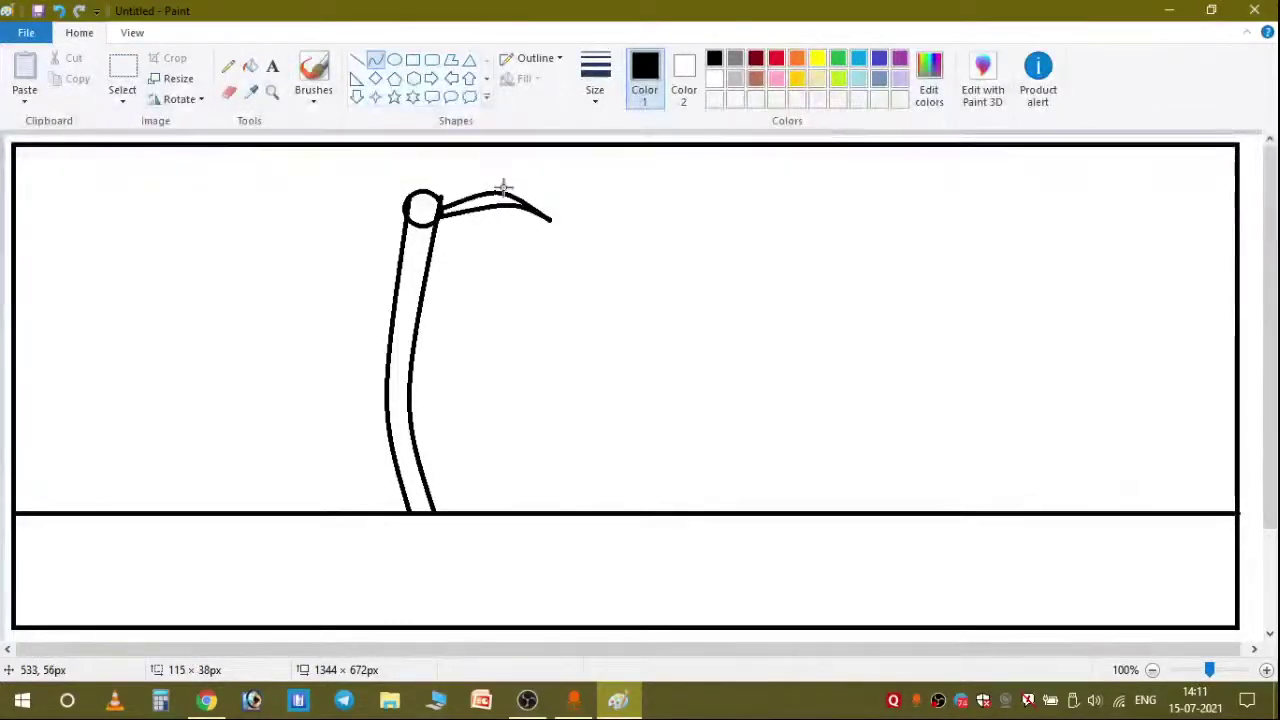
{"action": "left_click_drag", "start_coordinate": [512, 185], "coordinate": [512, 182]}
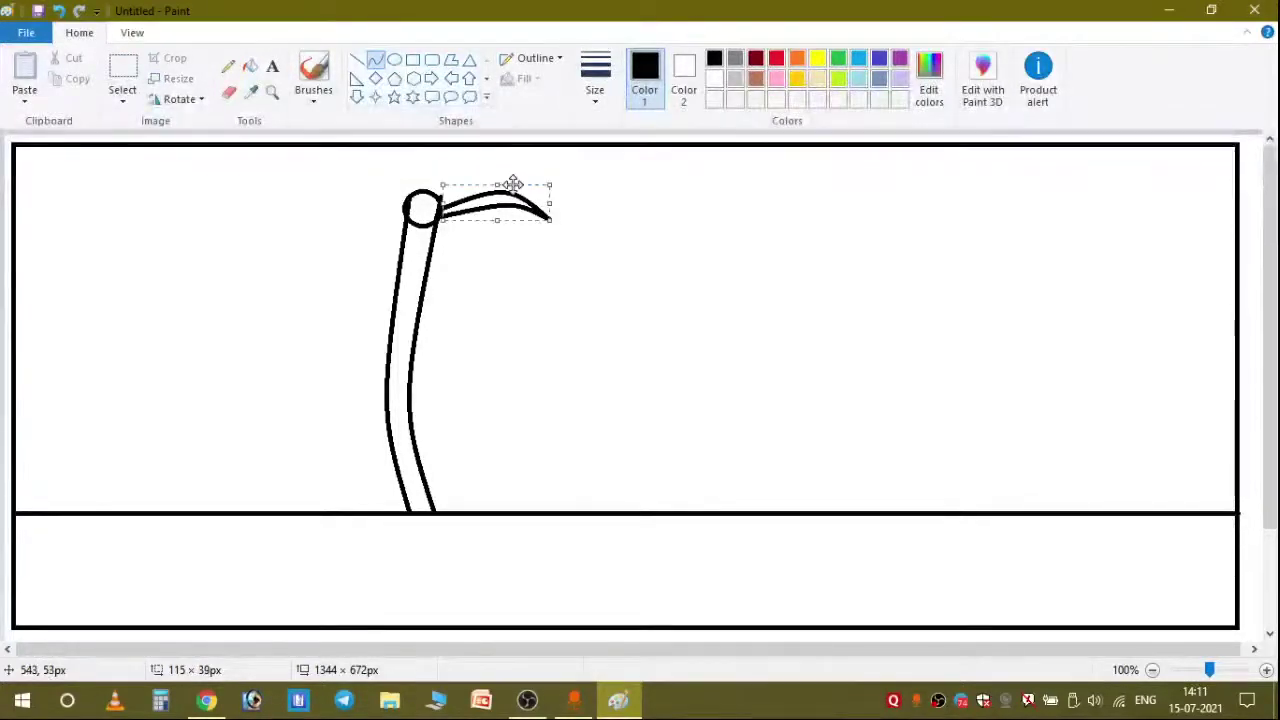
{"action": "left_click", "coordinate": [410, 60]}
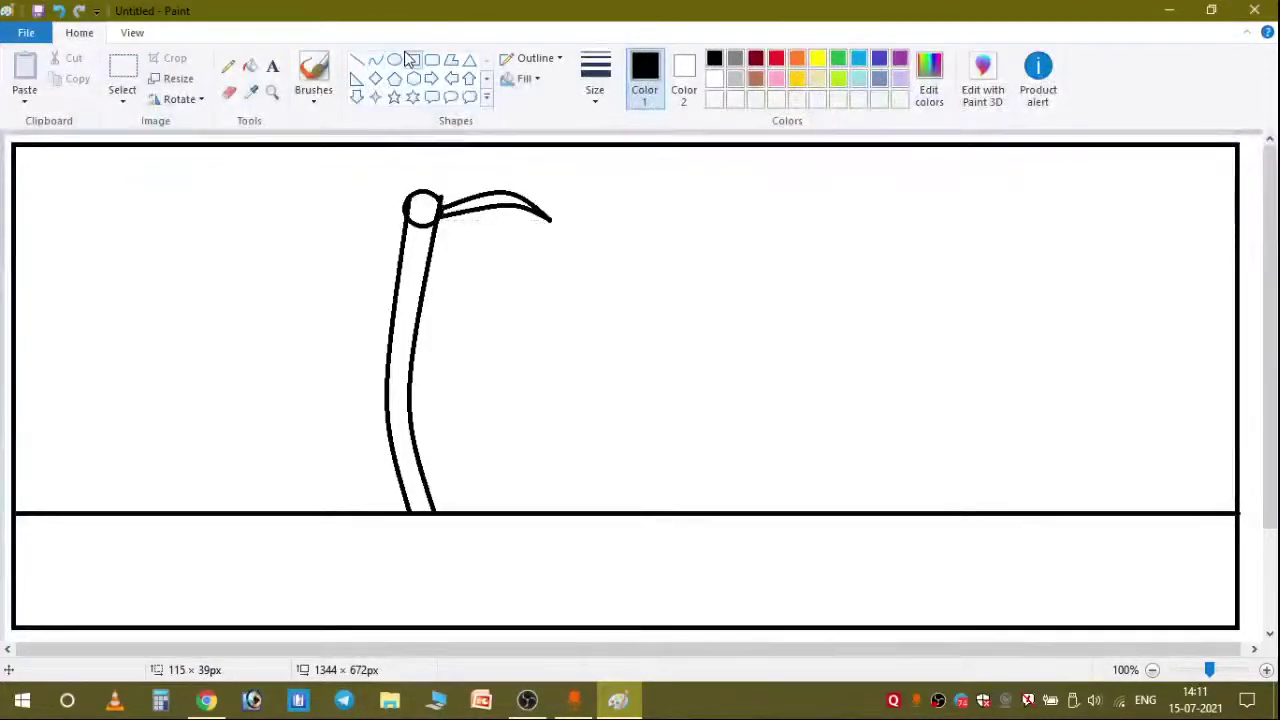
Draw another curved line about 102 × 37 px above the first leaf, rising from the circle and flattening toward its right end.
{"action": "left_click", "coordinate": [376, 61]}
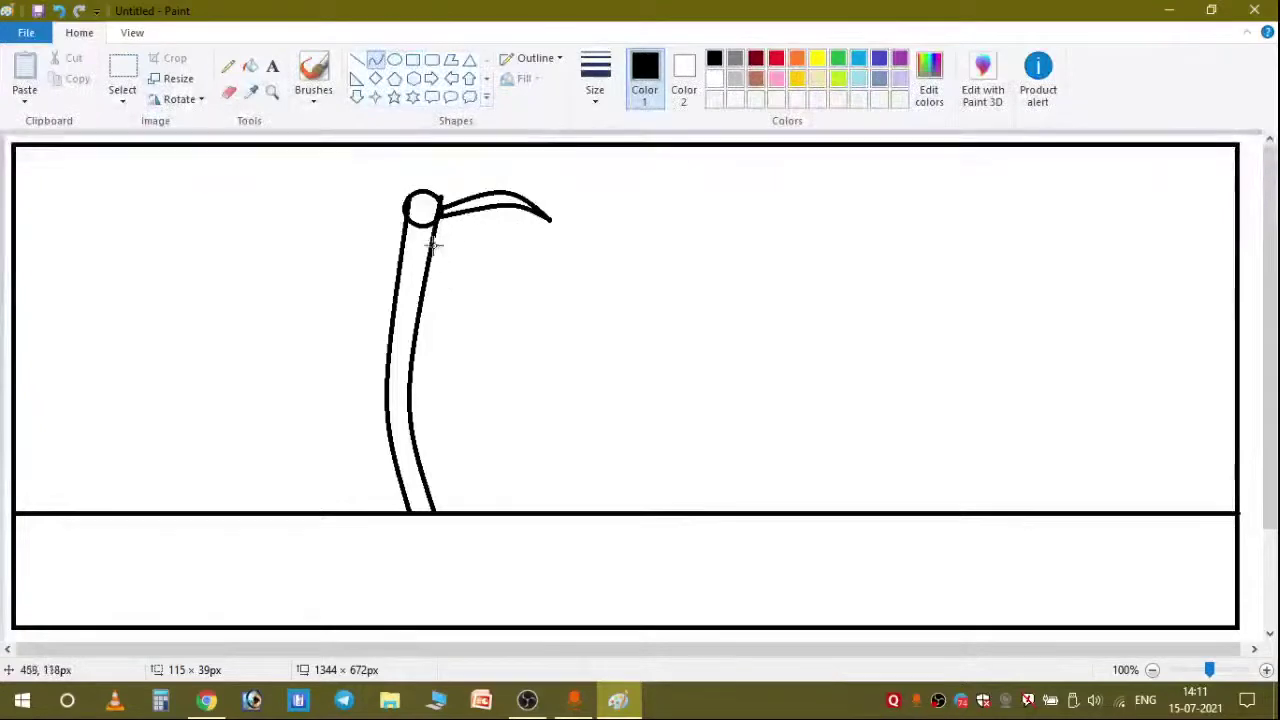
{"action": "left_click_drag", "start_coordinate": [438, 206], "coordinate": [487, 174]}
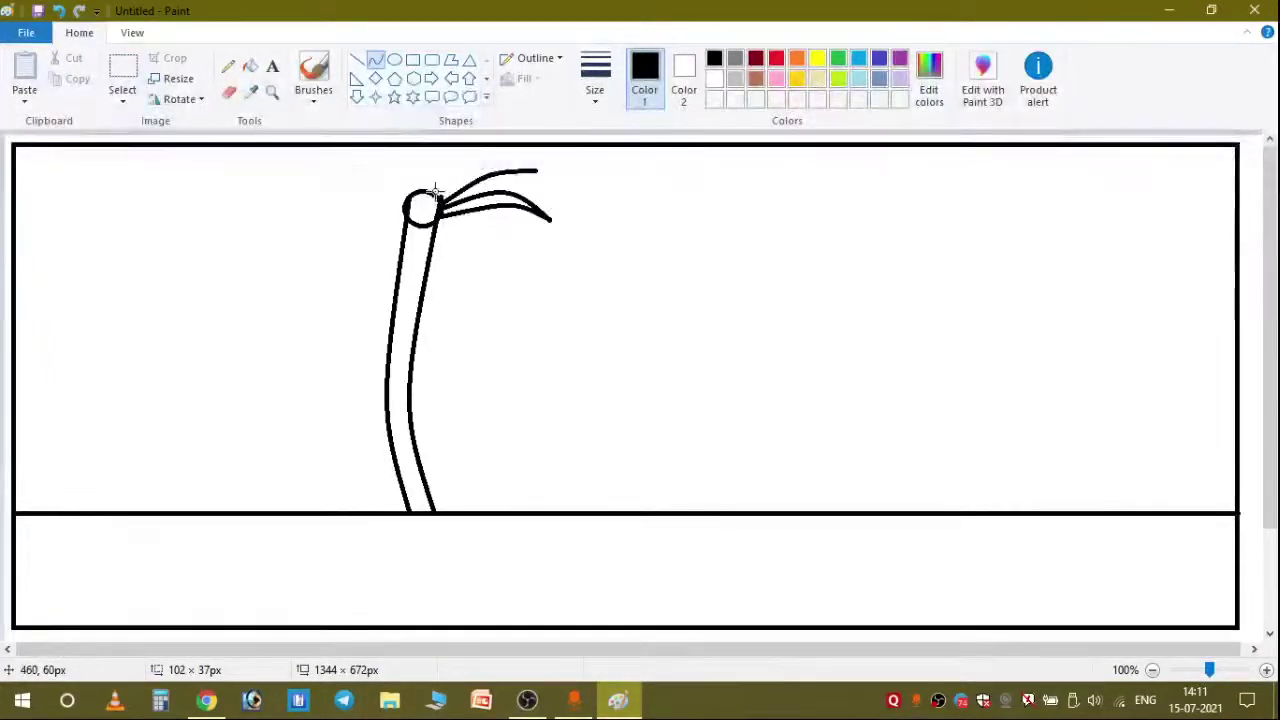
{"action": "left_click_drag", "start_coordinate": [469, 166], "coordinate": [459, 174]}
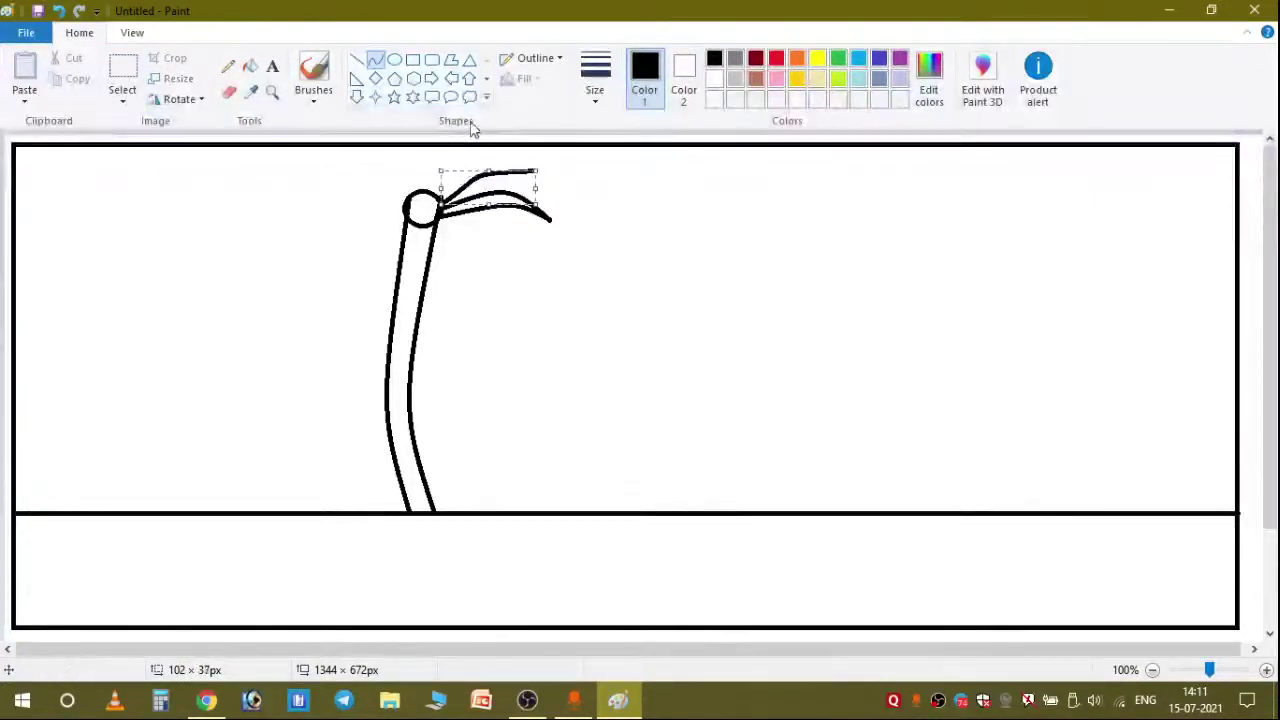
{"action": "left_click", "coordinate": [451, 98]}
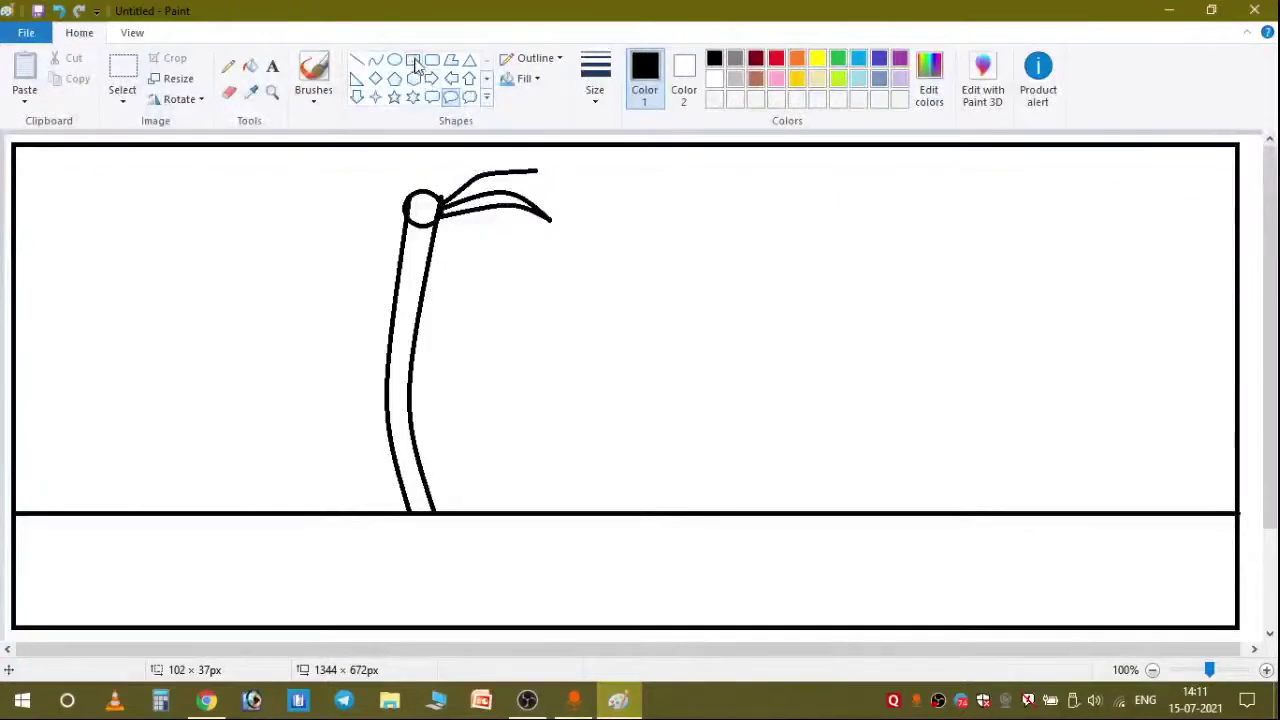
{"action": "left_click", "coordinate": [375, 60]}
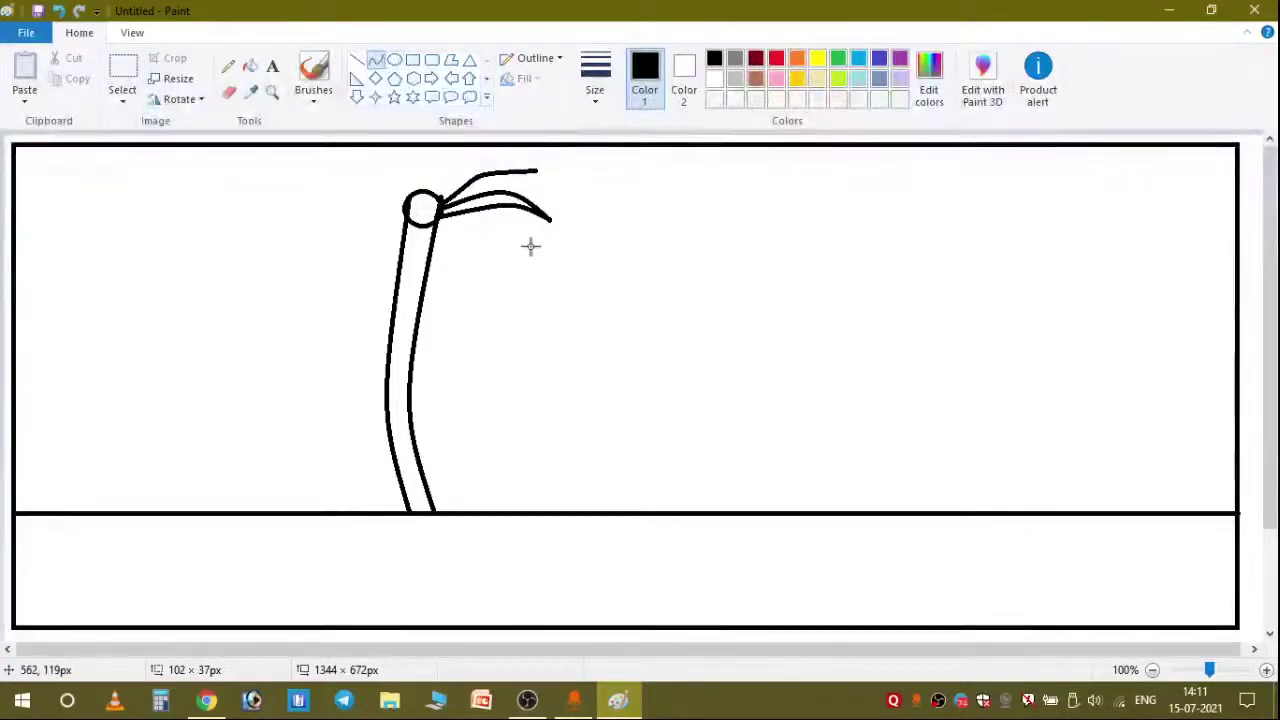
Close the upper-right leaf with an arched curve about 101 × 48 px from the circle to the leaf's tip.
{"action": "mouse_move", "coordinate": [441, 199]}
{"action": "left_mouse_down"}
{"action": "mouse_move", "coordinate": [535, 172]}
{"action": "mouse_move", "coordinate": [465, 157]}
{"action": "left_mouse_up"}
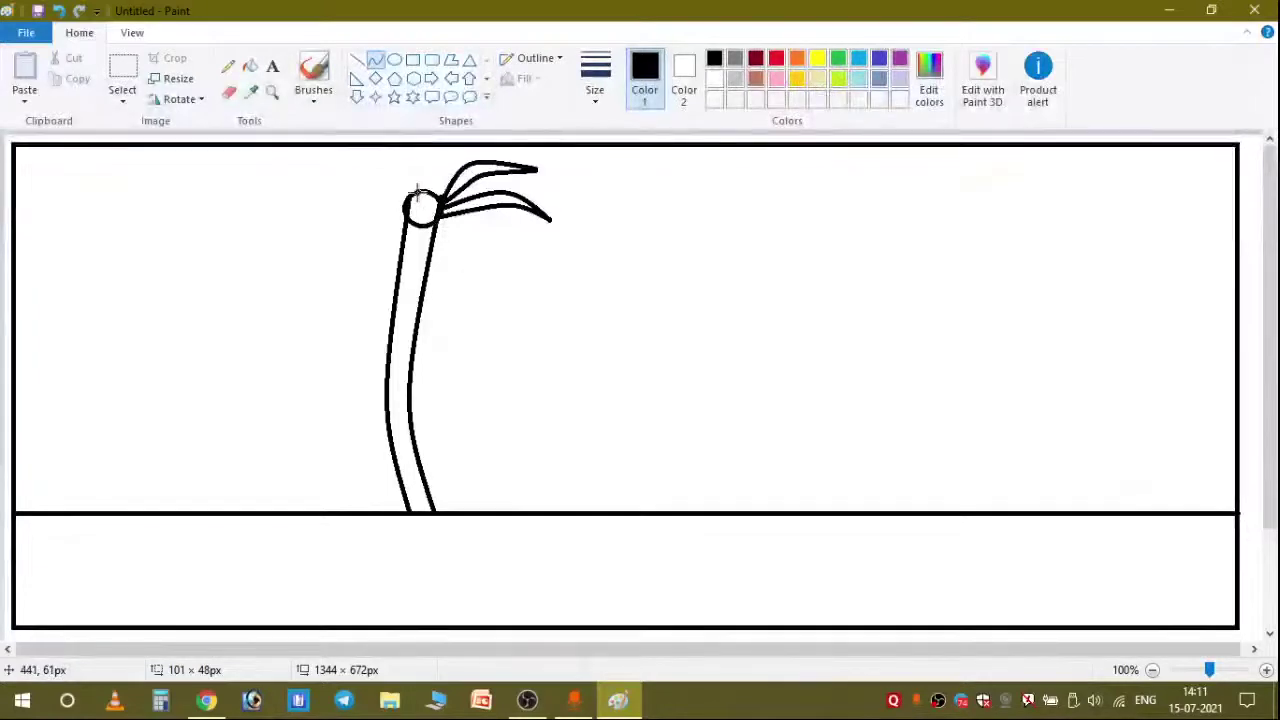
{"action": "left_click_drag", "start_coordinate": [417, 188], "coordinate": [489, 155]}
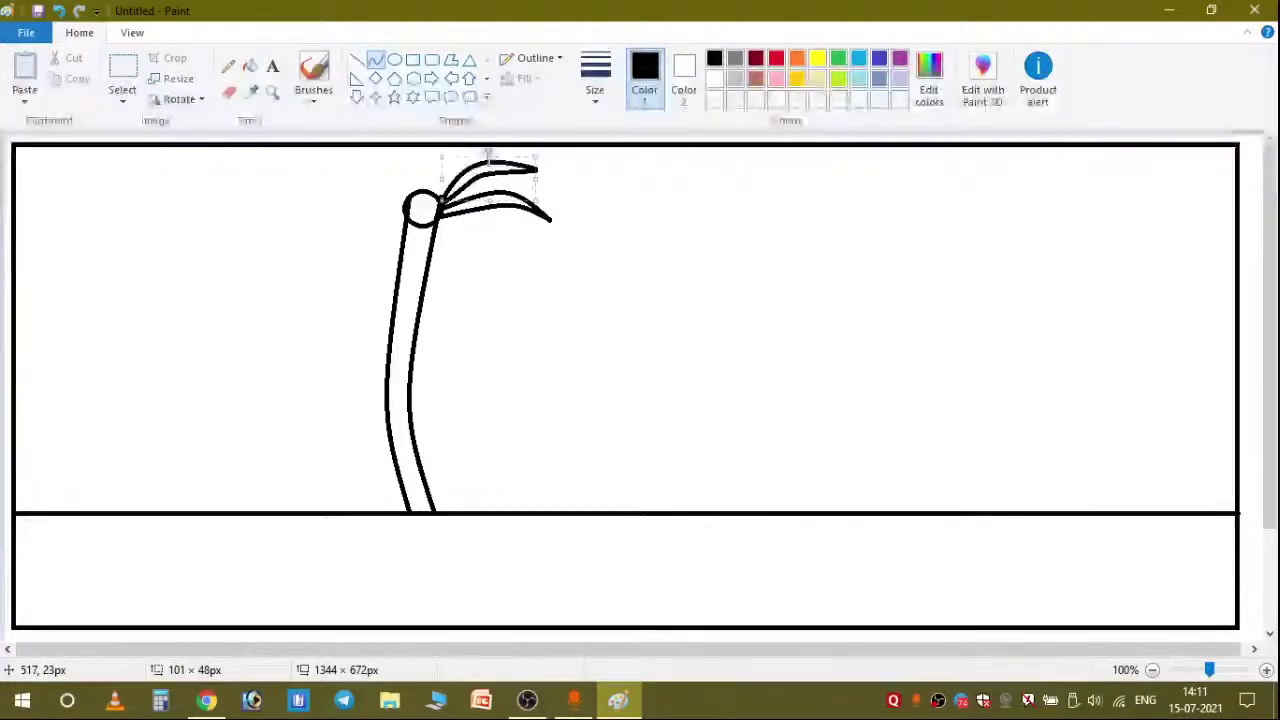
{"action": "left_click", "coordinate": [450, 98]}
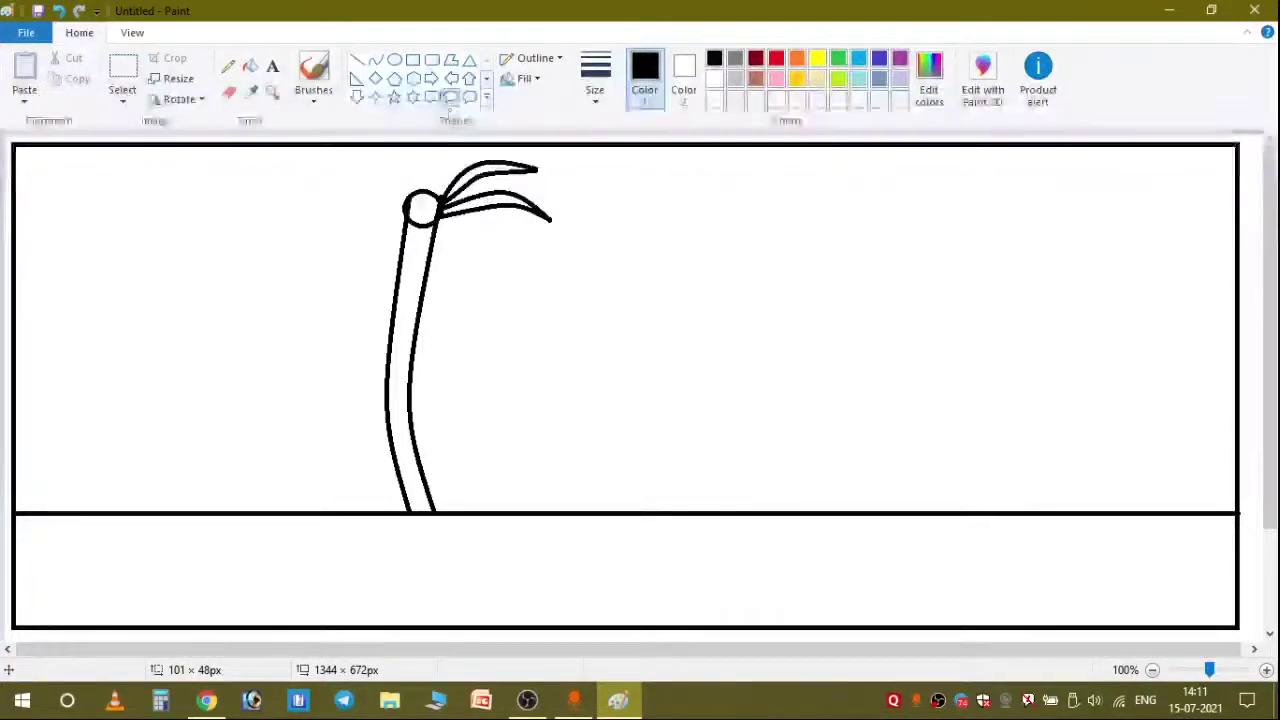
Draw a thin leaf running left from the trunk's circle, using arched curves about 113 × 37 px and 108 × 27 px that meet at the tip.
{"action": "left_click", "coordinate": [374, 62]}
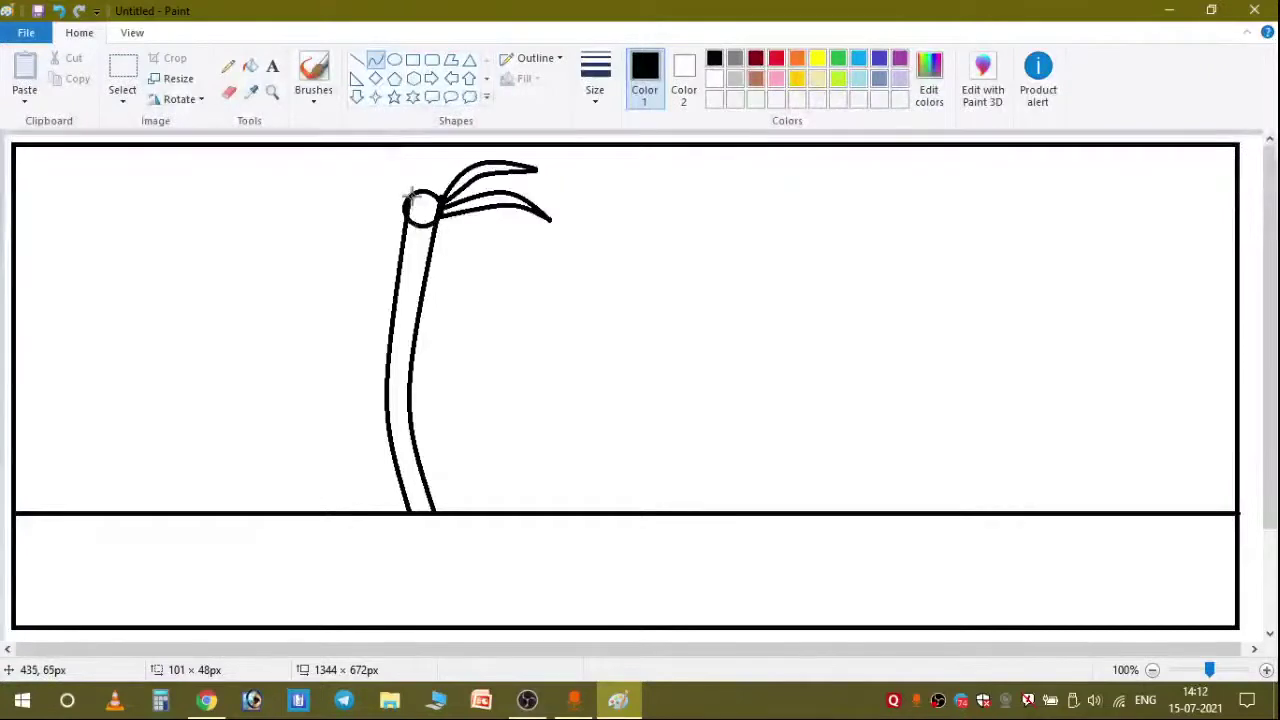
{"action": "left_click_drag", "start_coordinate": [412, 196], "coordinate": [369, 163]}
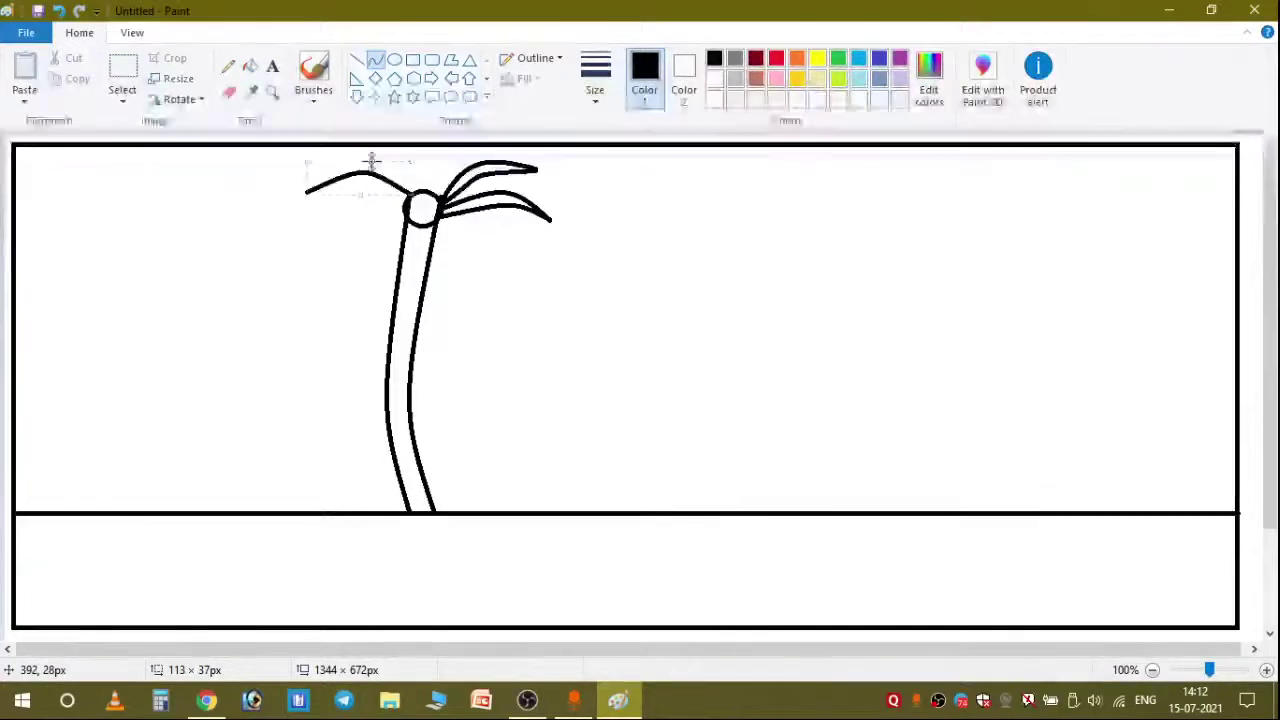
{"action": "left_click", "coordinate": [394, 97]}
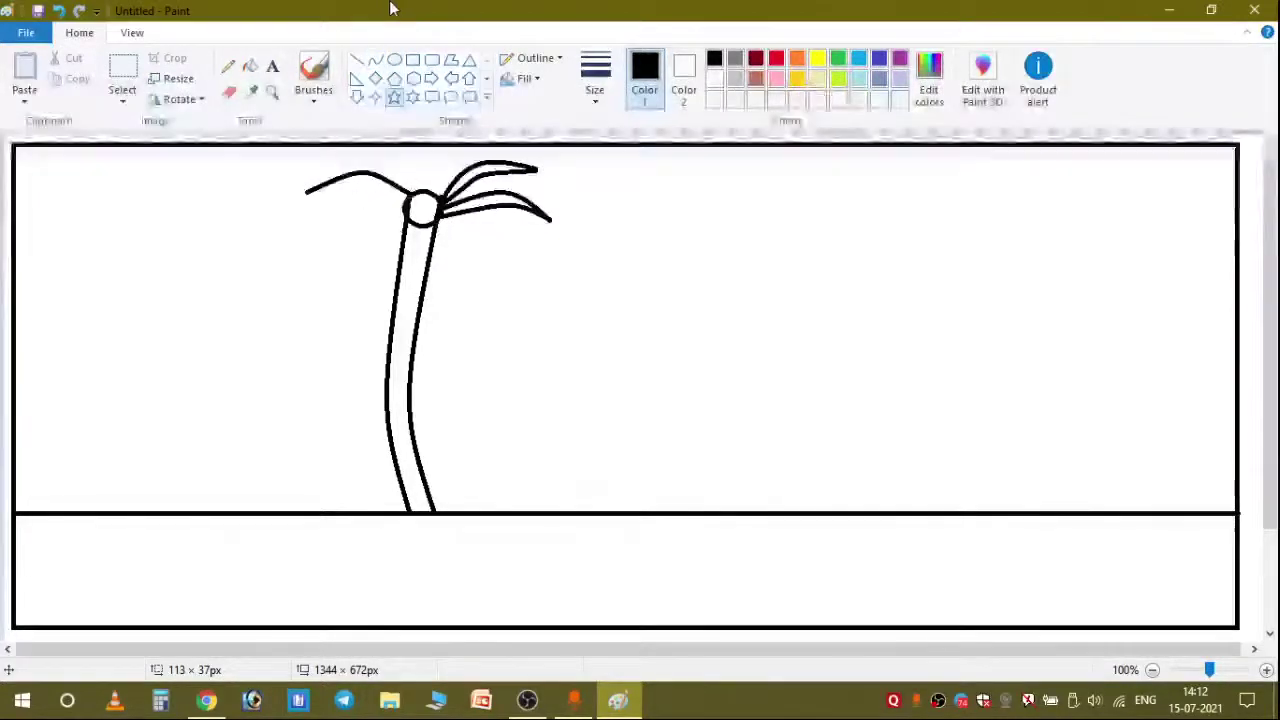
{"action": "left_click", "coordinate": [375, 61]}
{"action": "left_click", "coordinate": [408, 206]}
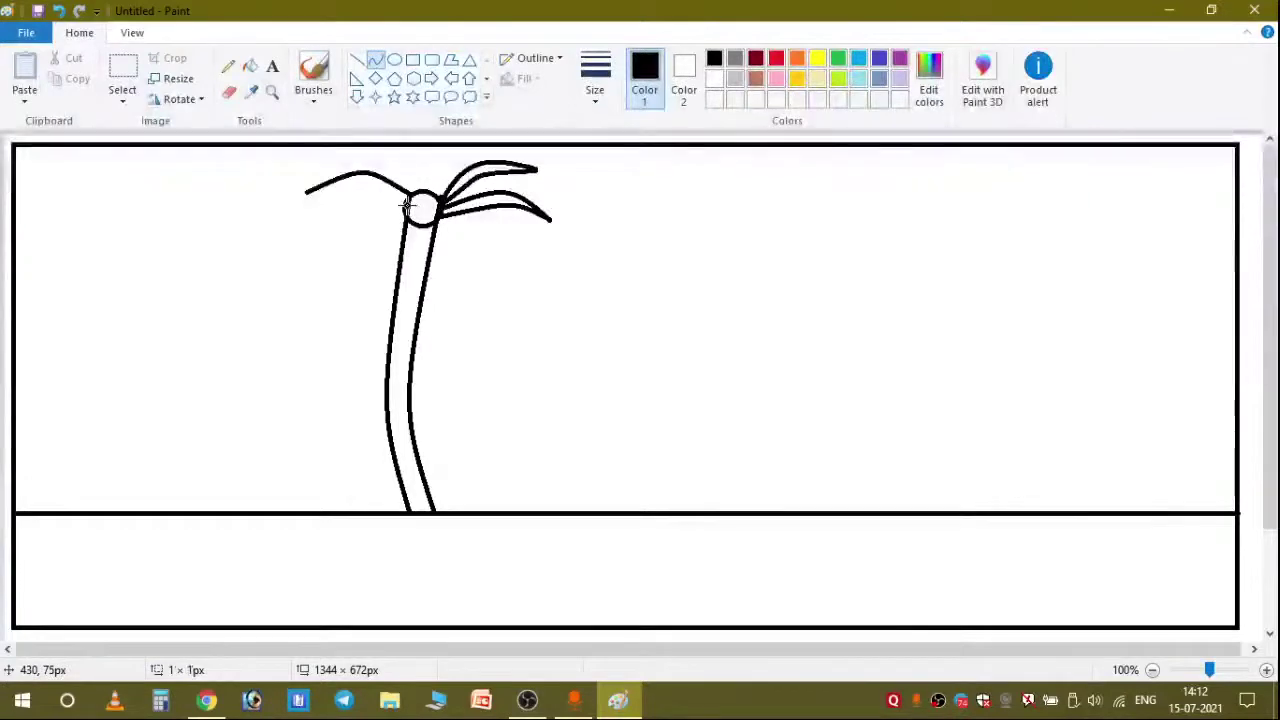
{"action": "mouse_move", "coordinate": [369, 198]}
{"action": "left_mouse_down"}
{"action": "mouse_move", "coordinate": [310, 193]}
{"action": "mouse_move", "coordinate": [363, 181]}
{"action": "left_mouse_up"}
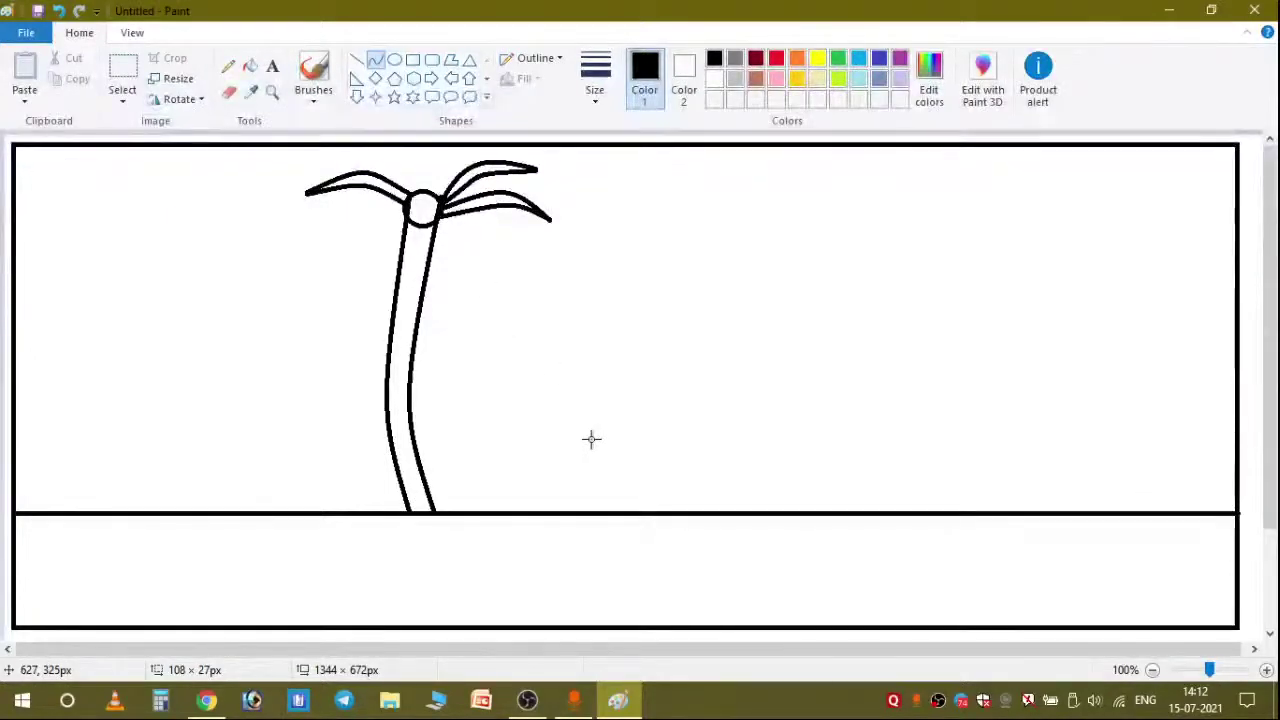
{"action": "left_click", "coordinate": [432, 77]}
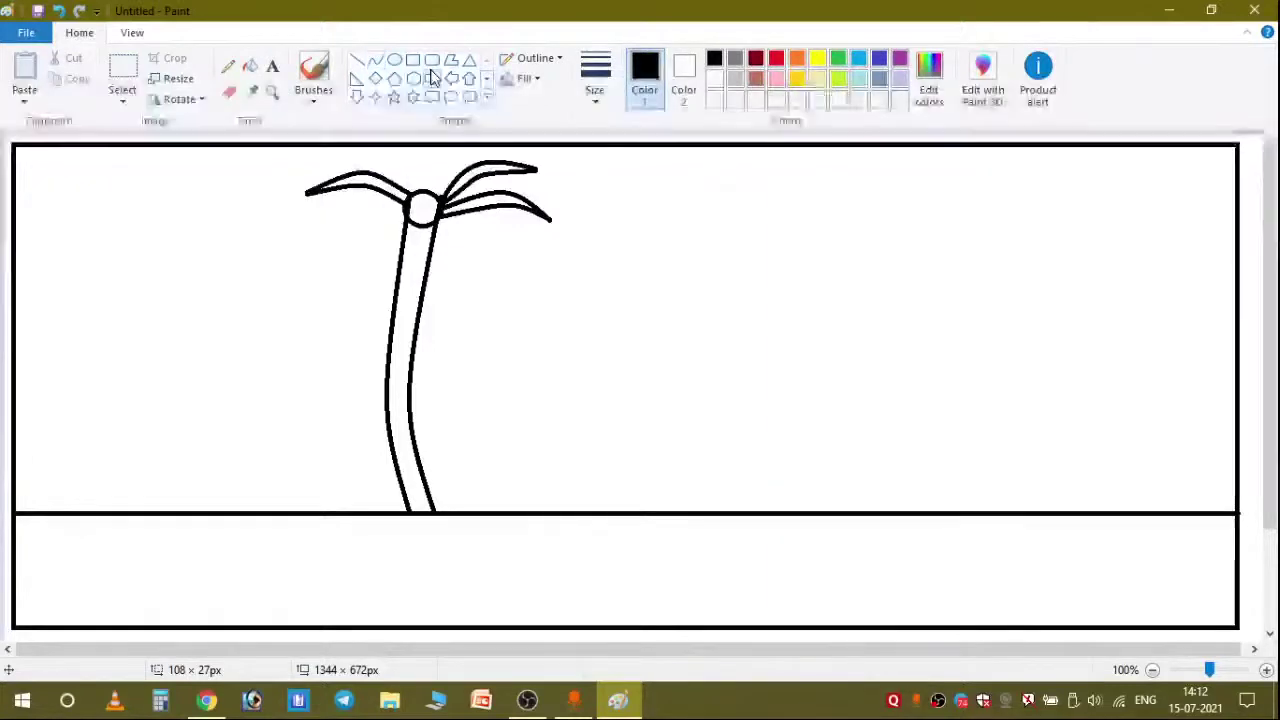
Draw a curve about 58 × 315 px rising from the ground line in the right half, bulging right, as a second trunk's right side.
{"action": "left_click", "coordinate": [376, 59]}
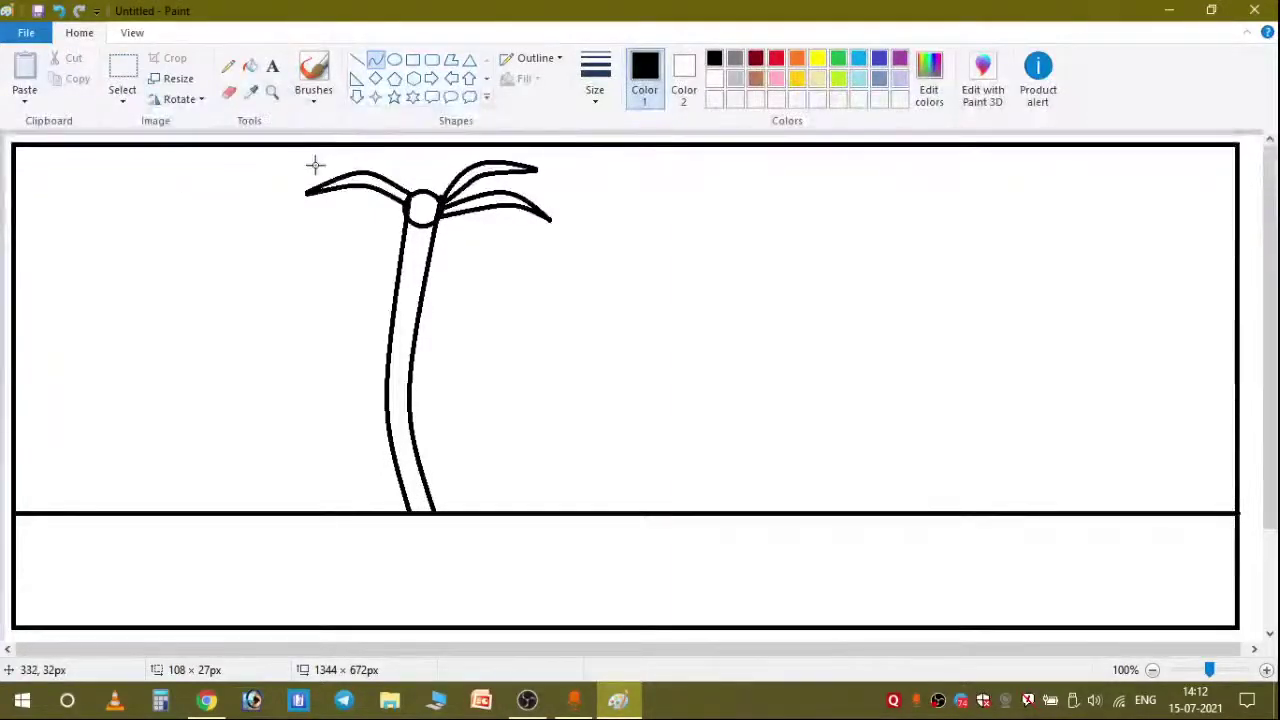
{"action": "left_click_drag", "start_coordinate": [312, 166], "coordinate": [488, 346]}
{"action": "key", "text": "ctrl+z"}
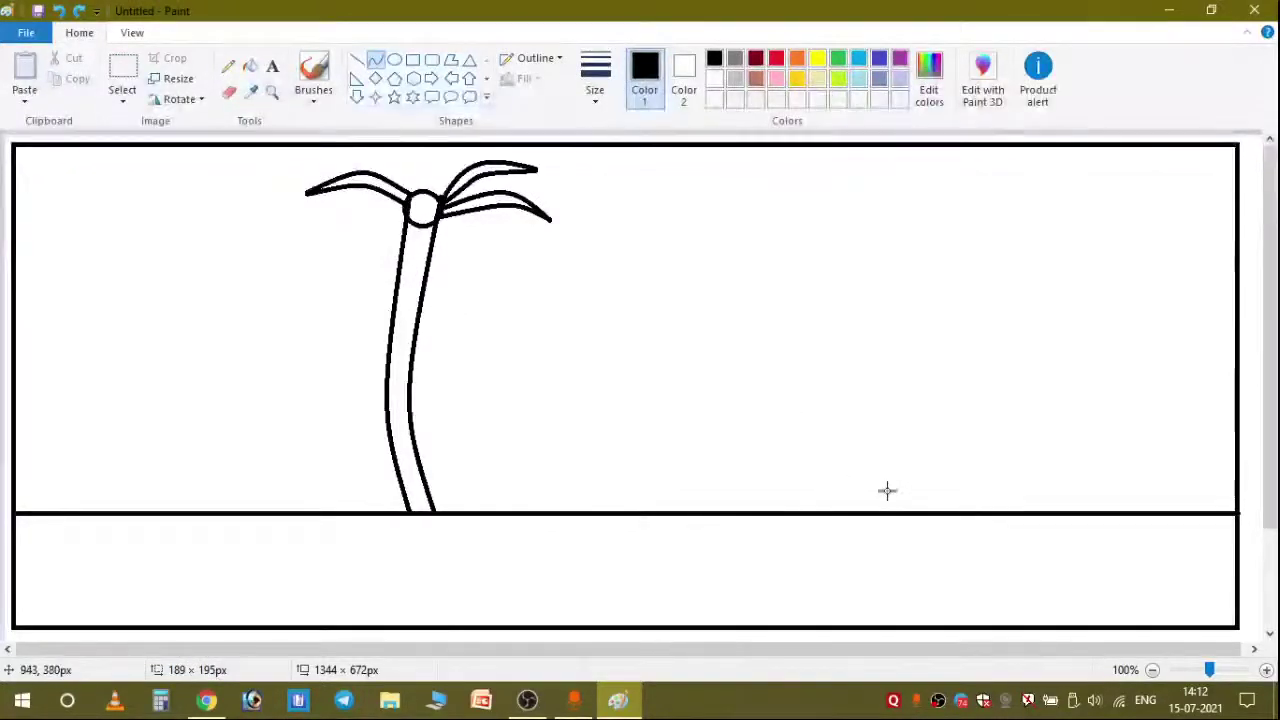
{"action": "left_click_drag", "start_coordinate": [906, 513], "coordinate": [903, 219]}
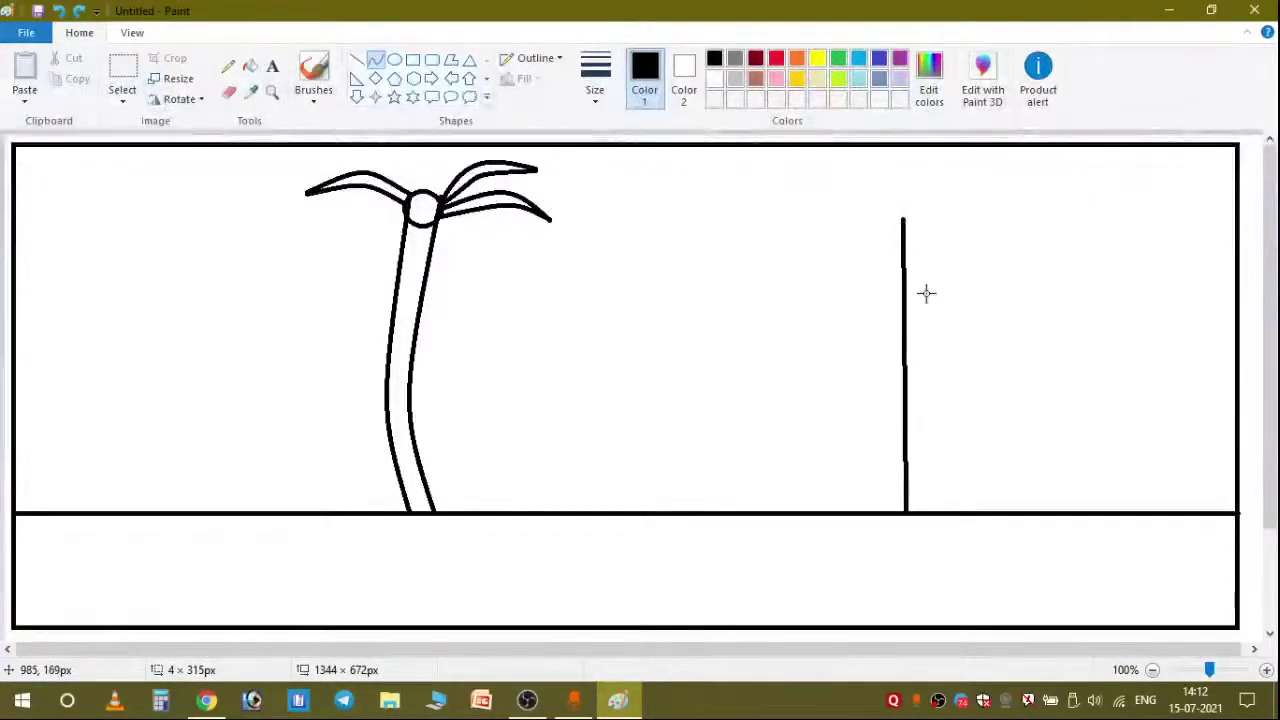
{"action": "left_click_drag", "start_coordinate": [923, 291], "coordinate": [957, 334]}
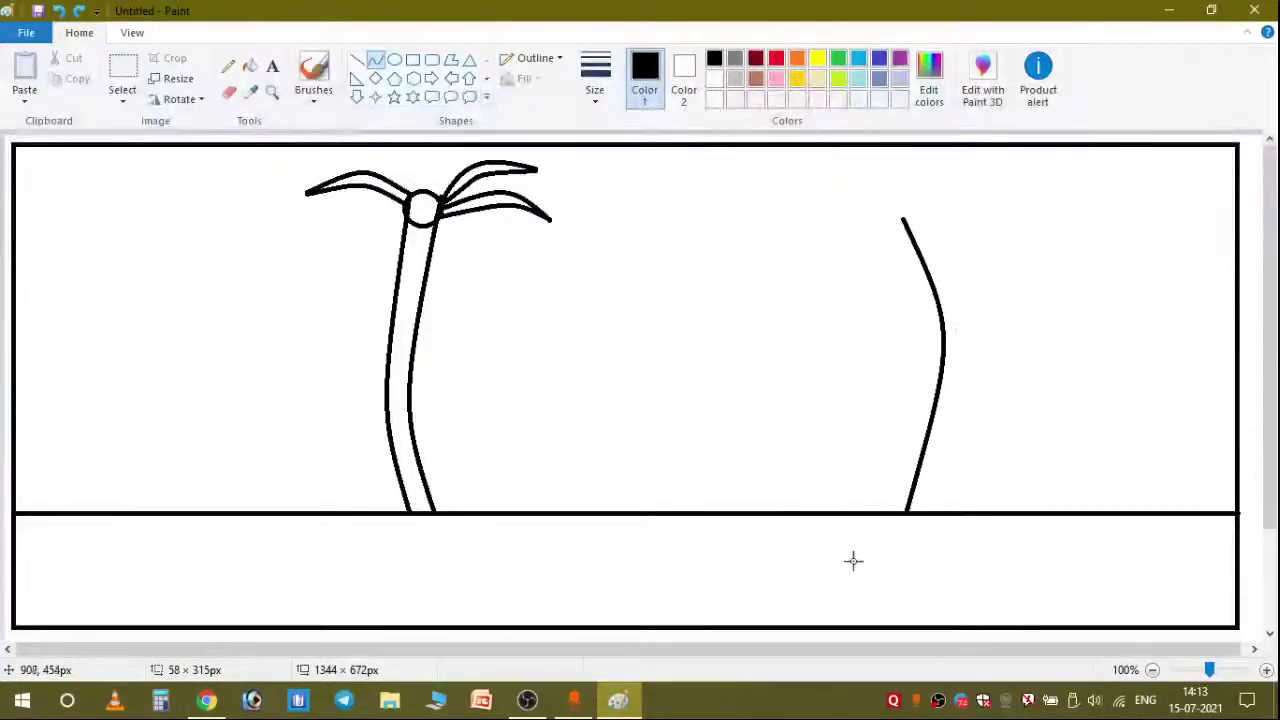
{"action": "left_click", "coordinate": [418, 80]}
{"action": "left_click", "coordinate": [377, 62]}
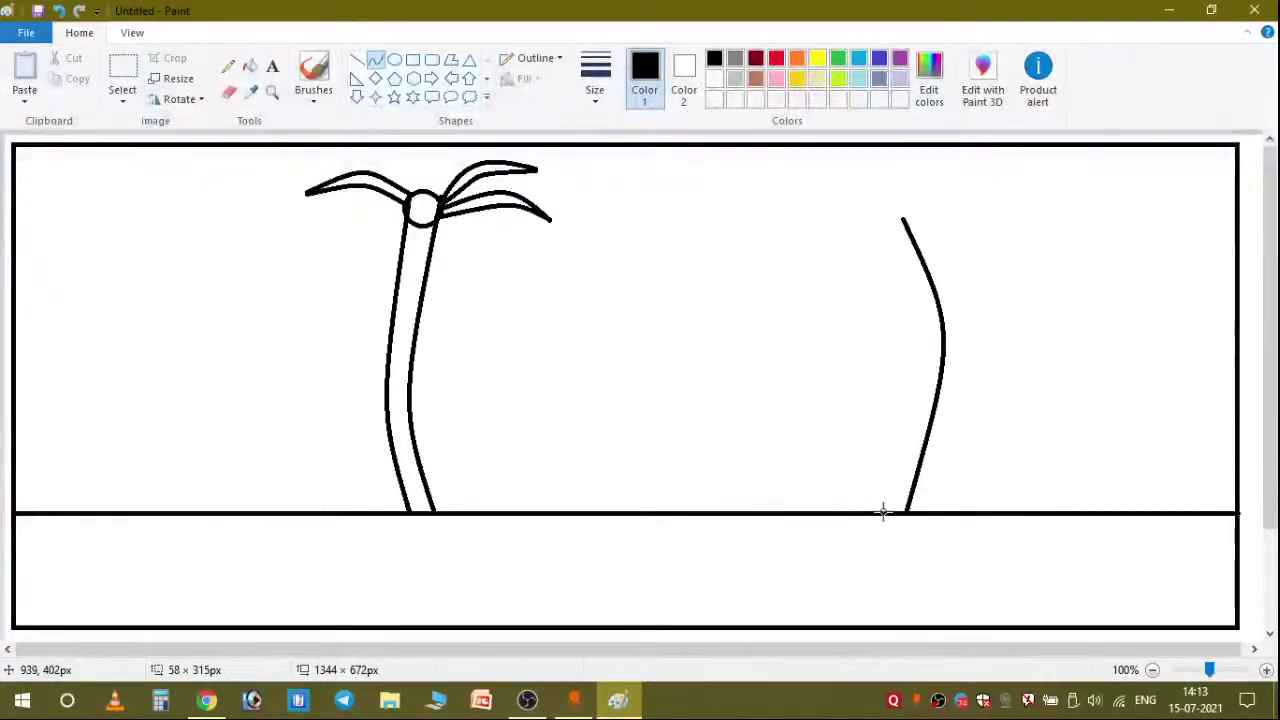
{"action": "left_click_drag", "start_coordinate": [882, 512], "coordinate": [876, 223]}
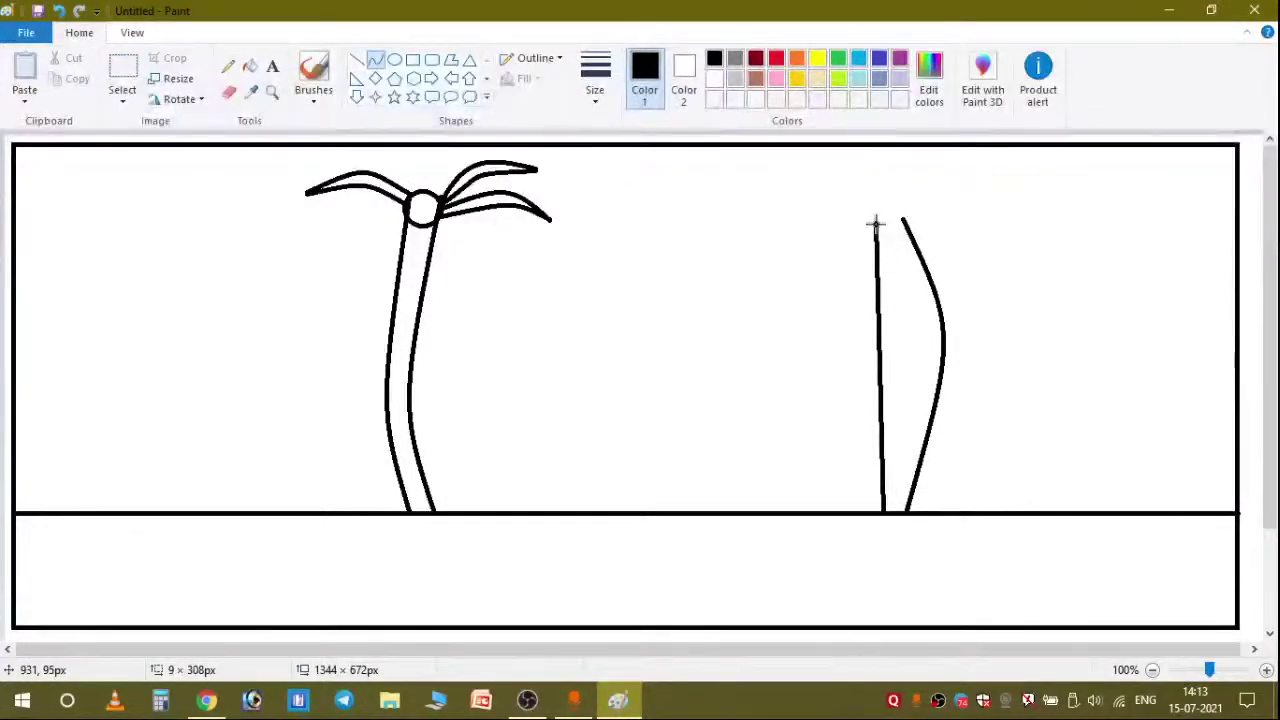
{"action": "left_click_drag", "start_coordinate": [876, 222], "coordinate": [877, 220]}
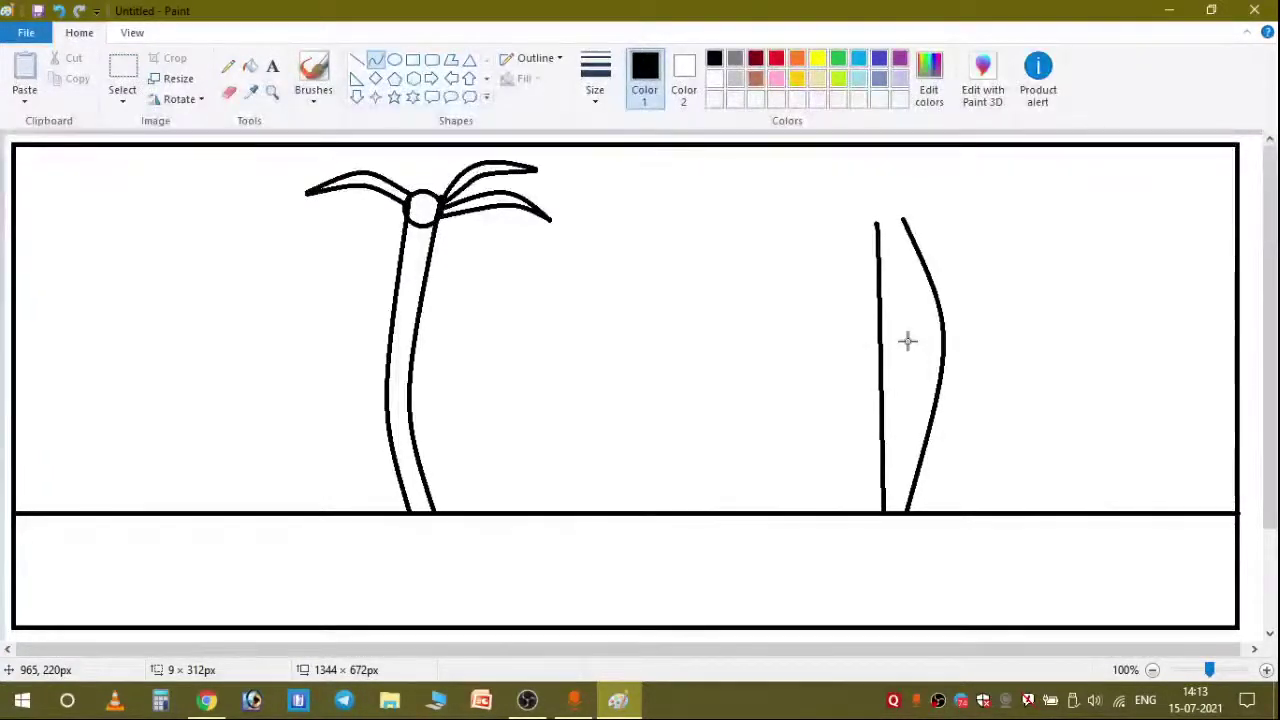
{"action": "left_click_drag", "start_coordinate": [907, 341], "coordinate": [900, 371]}
{"action": "left_click", "coordinate": [914, 363]}
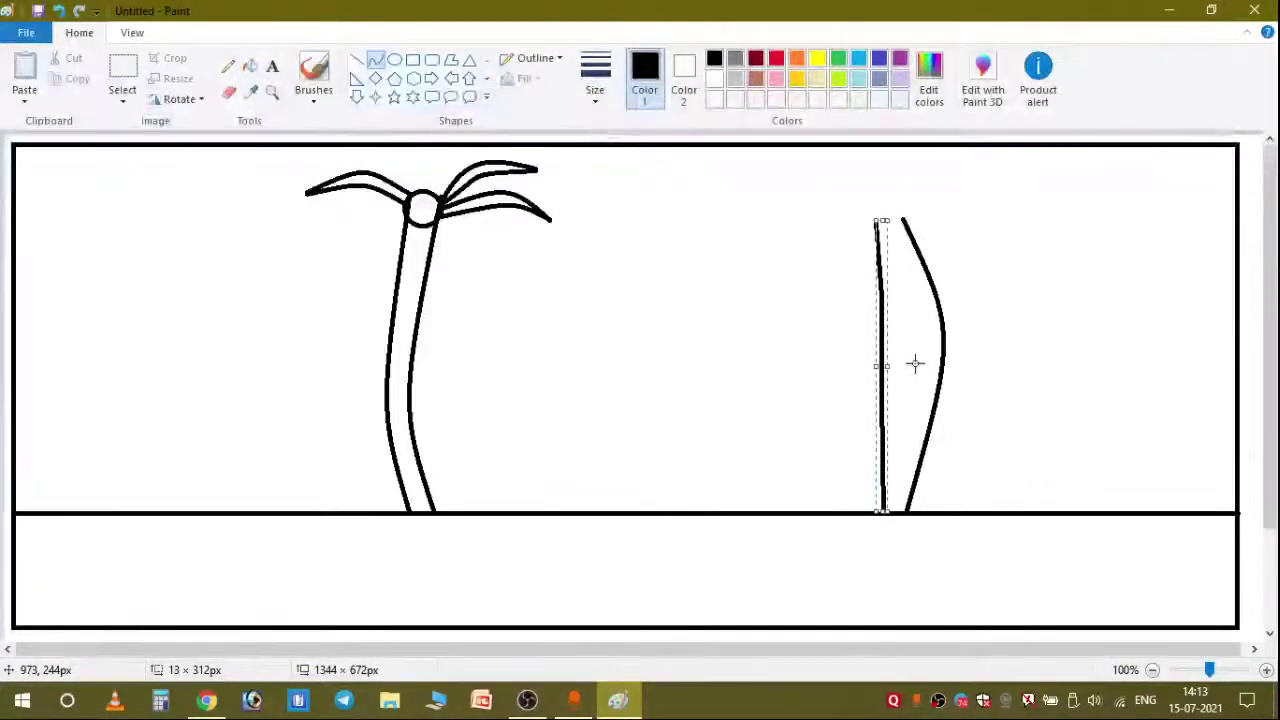
{"action": "key", "text": "ctrl+z"}
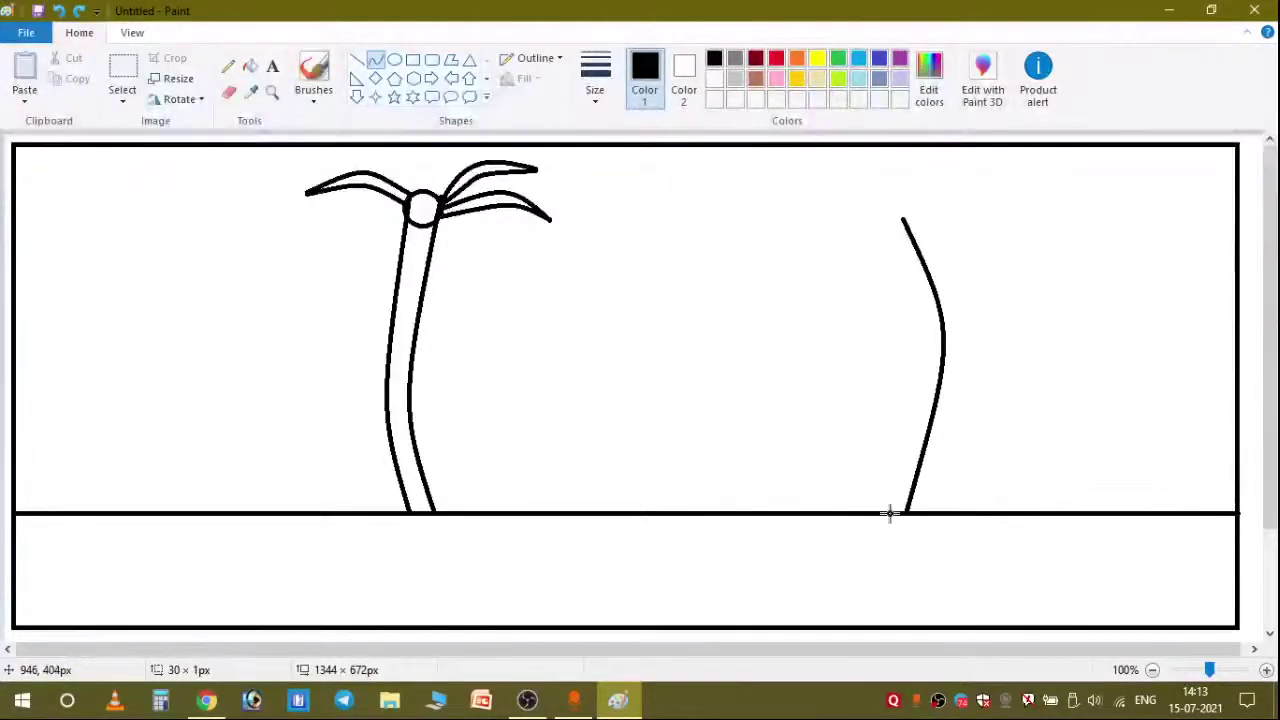
Draw the second trunk's left side as a parallel curve about 59 × 311 px and cap the trunk with a circle about 36 × 32 px.
{"action": "left_click_drag", "start_coordinate": [880, 514], "coordinate": [875, 221]}
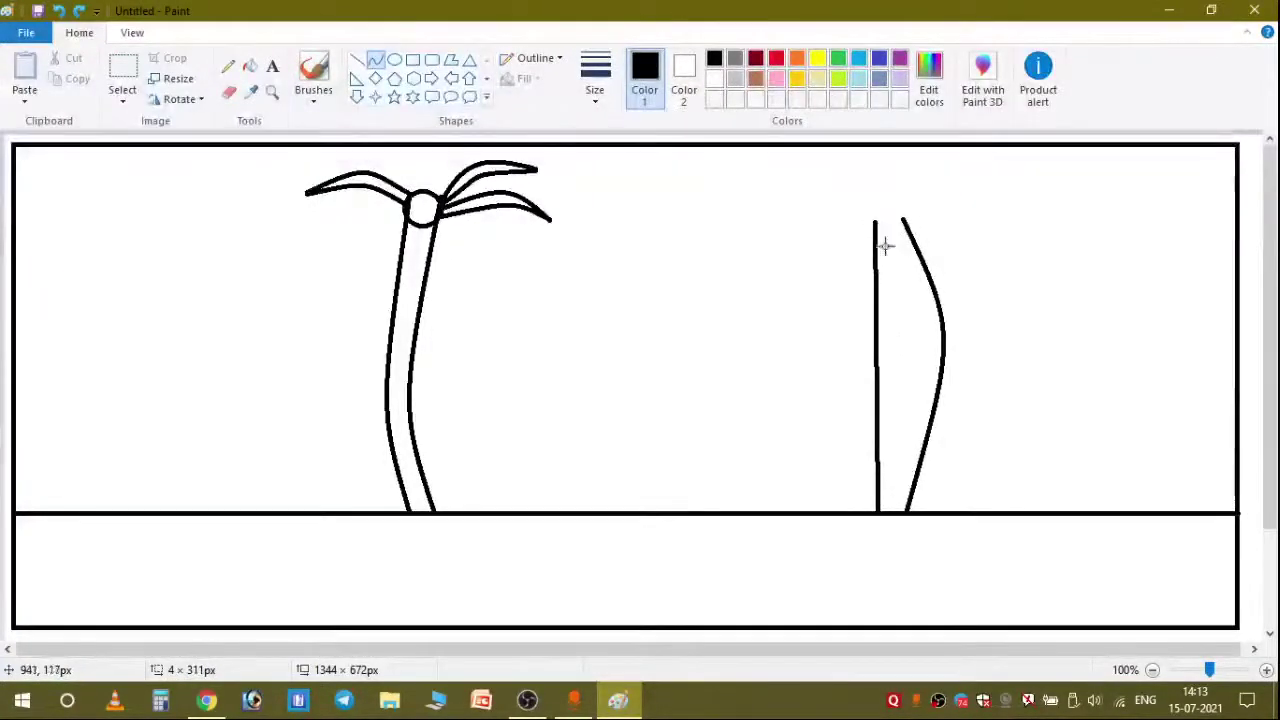
{"action": "left_click_drag", "start_coordinate": [904, 339], "coordinate": [929, 351]}
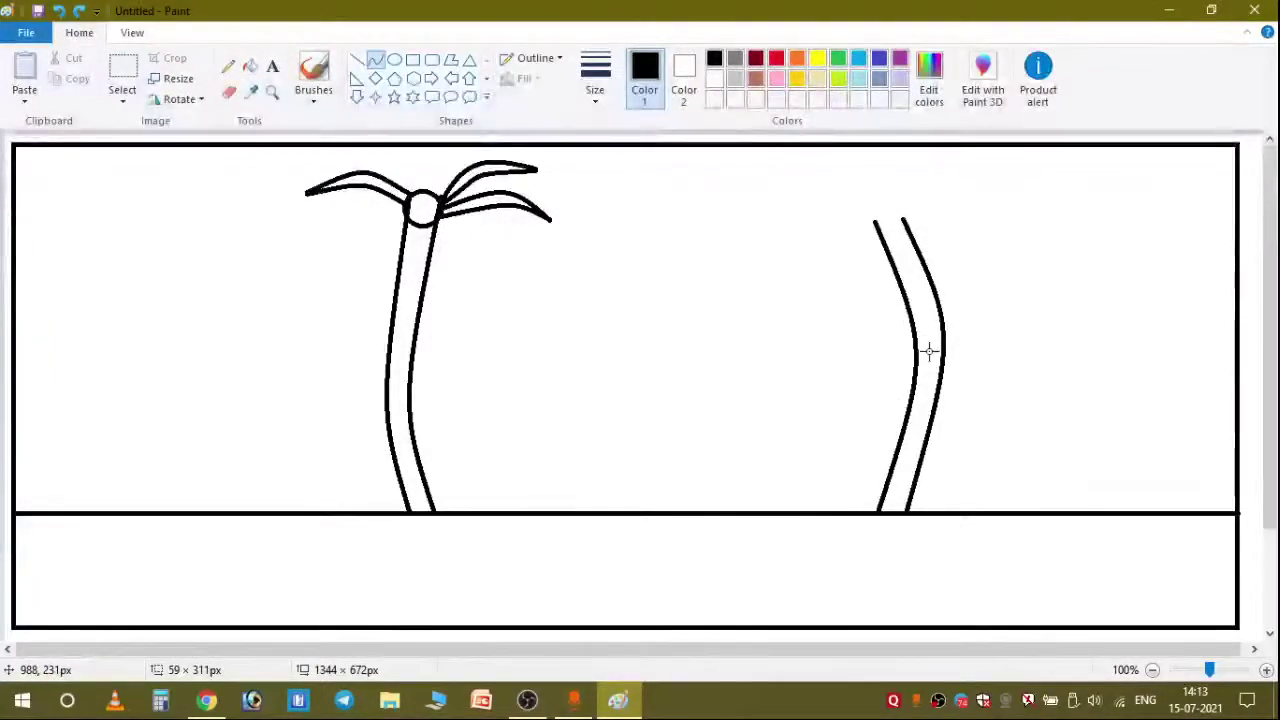
{"action": "key", "text": "XF86AudioRaiseVolume"}
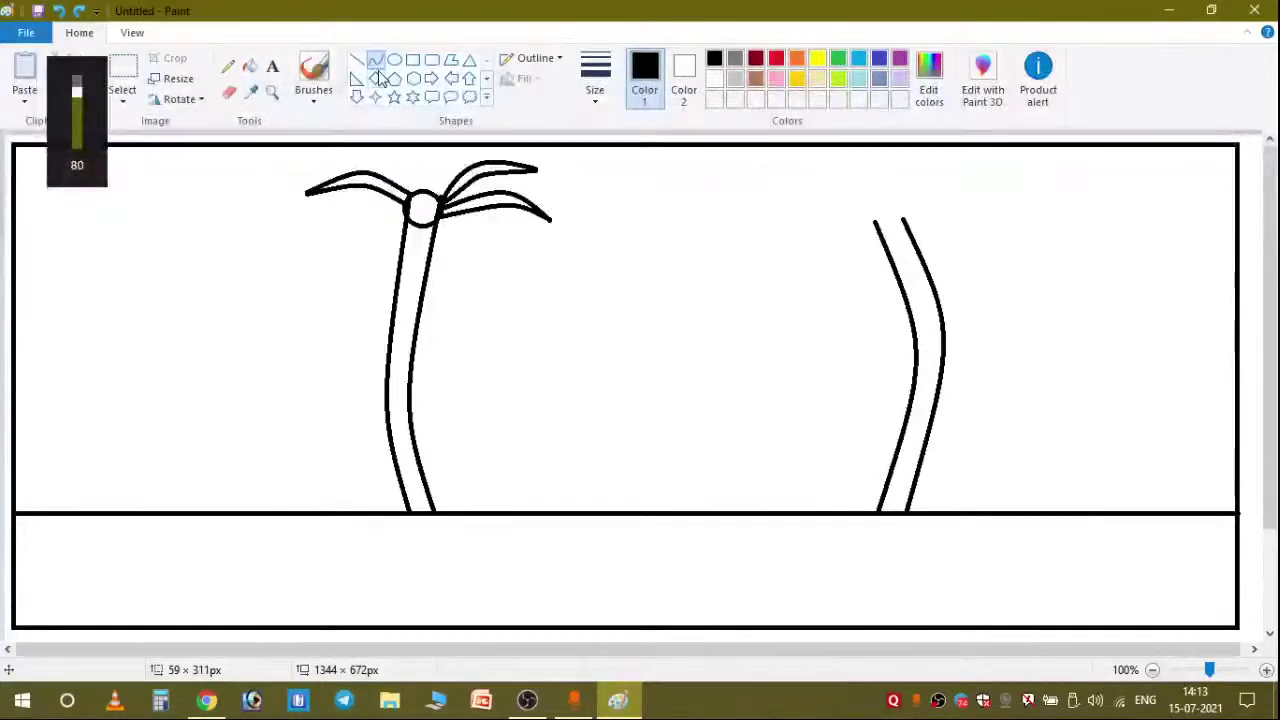
{"action": "left_click", "coordinate": [395, 59]}
{"action": "mouse_move", "coordinate": [905, 222]}
{"action": "left_mouse_down"}
{"action": "mouse_move", "coordinate": [871, 240]}
{"action": "mouse_move", "coordinate": [857, 280]}
{"action": "mouse_move", "coordinate": [888, 246]}
{"action": "mouse_move", "coordinate": [913, 249]}
{"action": "mouse_move", "coordinate": [870, 244]}
{"action": "left_mouse_up"}
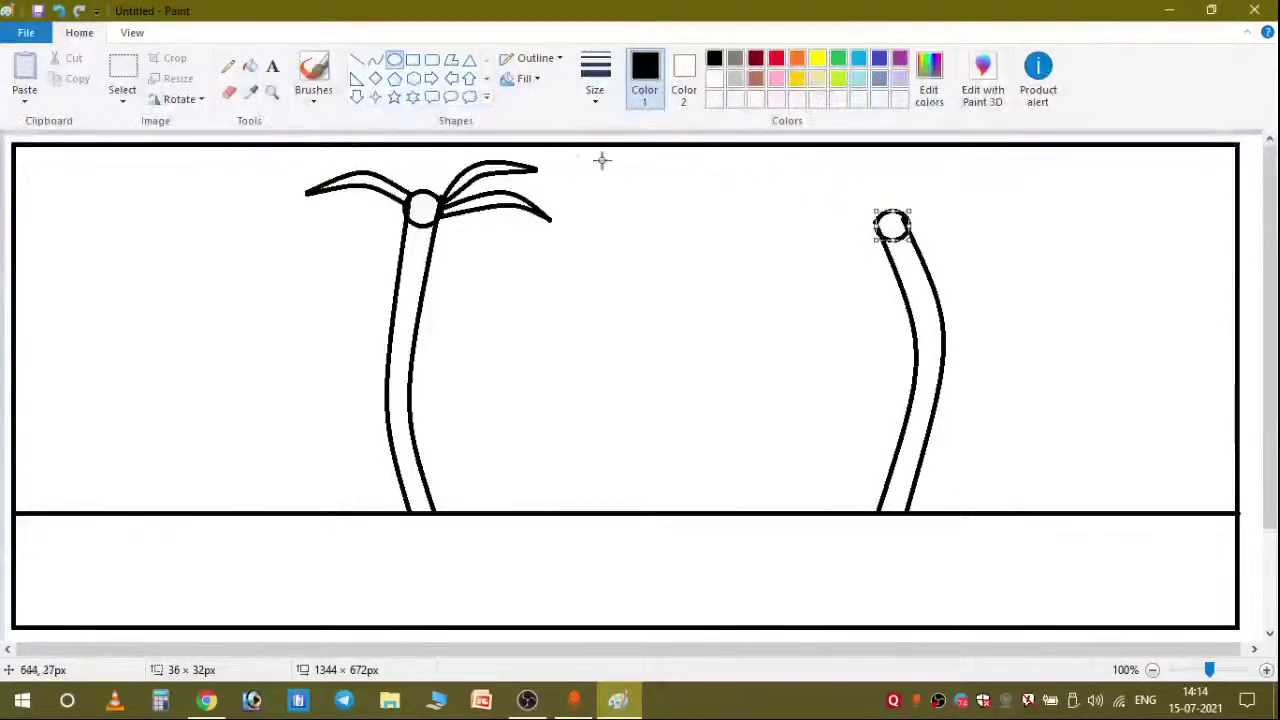
Draw a leaf running right from the second trunk's circle, using arched curves about 132 × 22 px and 139 × 50 px that meet at the tip.
{"action": "left_click", "coordinate": [375, 60]}
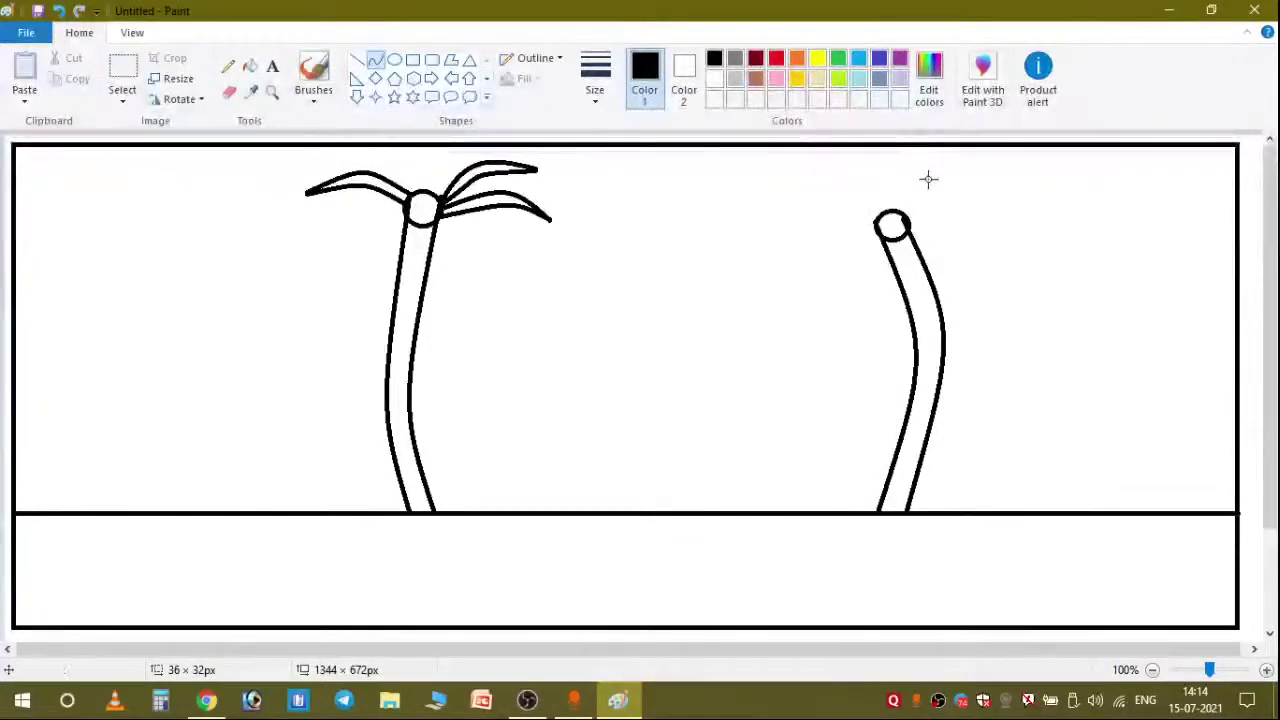
{"action": "left_click_drag", "start_coordinate": [910, 226], "coordinate": [982, 206]}
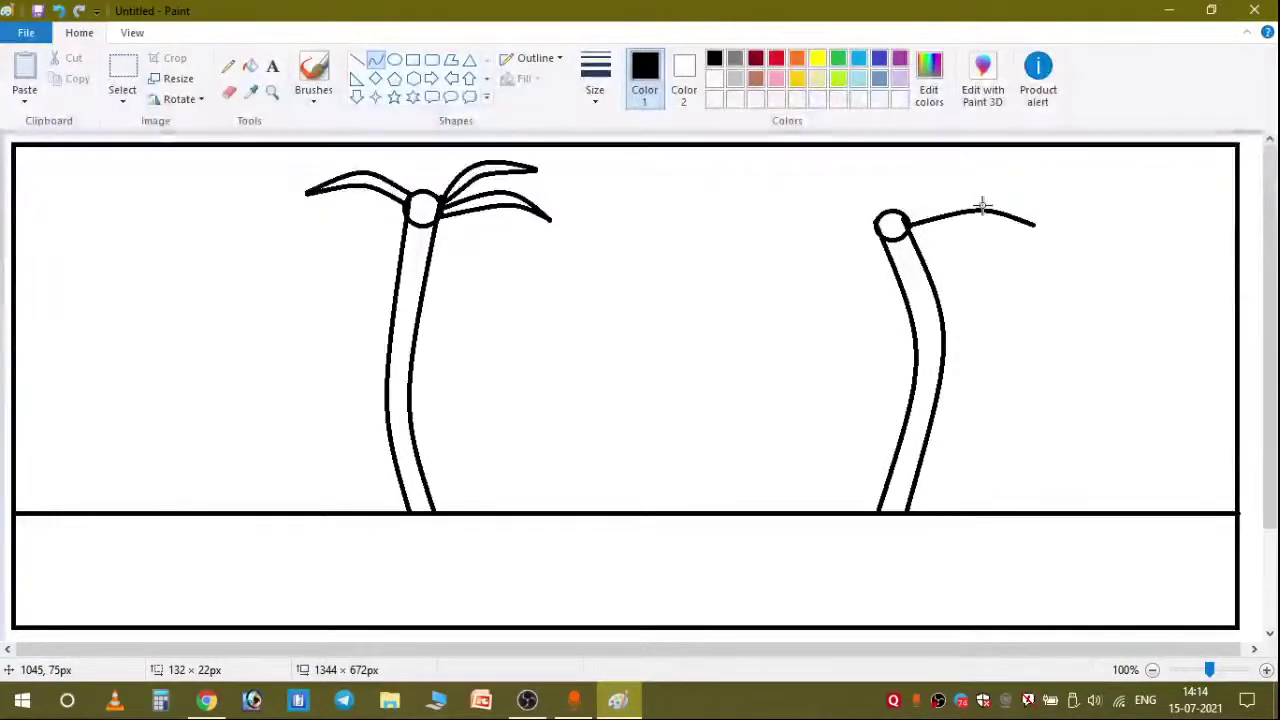
{"action": "left_click_drag", "start_coordinate": [886, 221], "coordinate": [1030, 228]}
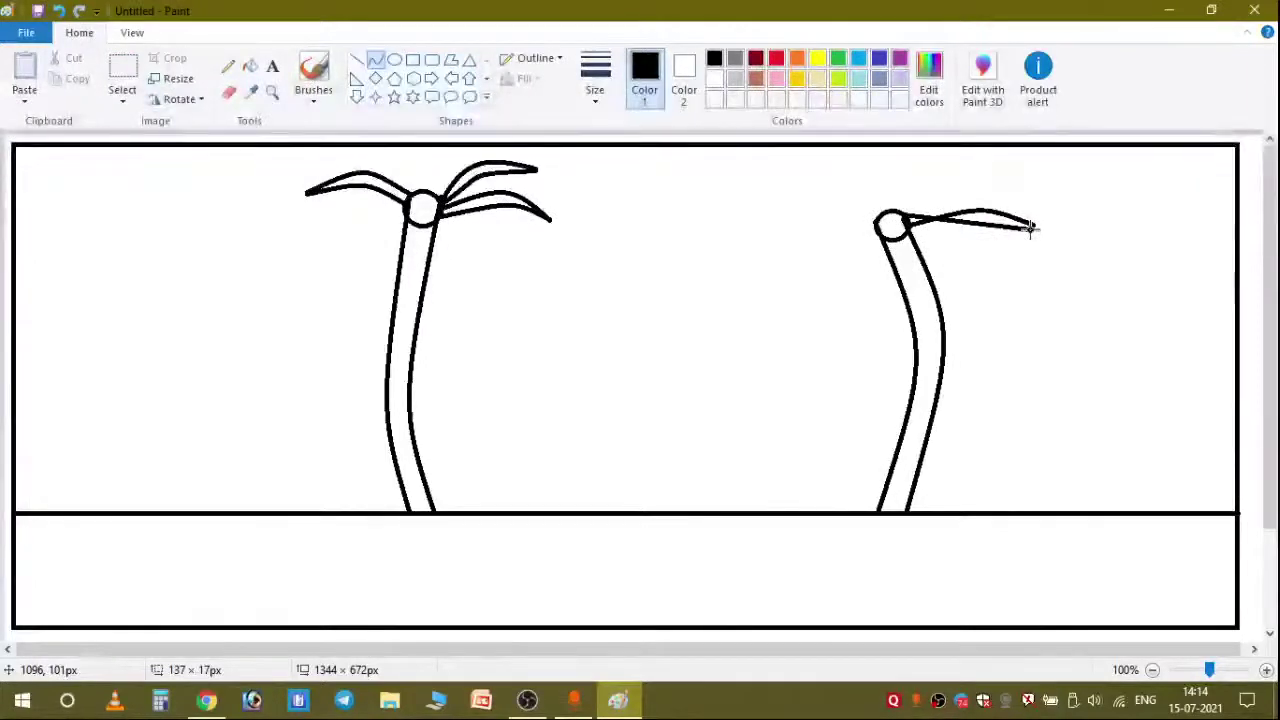
{"action": "mouse_move", "coordinate": [1030, 228]}
{"action": "left_mouse_down"}
{"action": "mouse_move", "coordinate": [1040, 222]}
{"action": "mouse_move", "coordinate": [920, 218]}
{"action": "mouse_move", "coordinate": [1006, 240]}
{"action": "mouse_move", "coordinate": [1043, 209]}
{"action": "mouse_move", "coordinate": [1038, 225]}
{"action": "mouse_move", "coordinate": [973, 188]}
{"action": "left_mouse_up"}
{"action": "key", "text": "XF86AudioLowerVolume"}
{"action": "key", "text": "XF86AudioLowerVolume"}
{"action": "key", "text": "XF86AudioLowerVolume"}
{"action": "key", "text": "XF86AudioLowerVolume"}
{"action": "key", "text": "XF86AudioLowerVolume"}
{"action": "key", "text": "XF86AudioLowerVolume"}
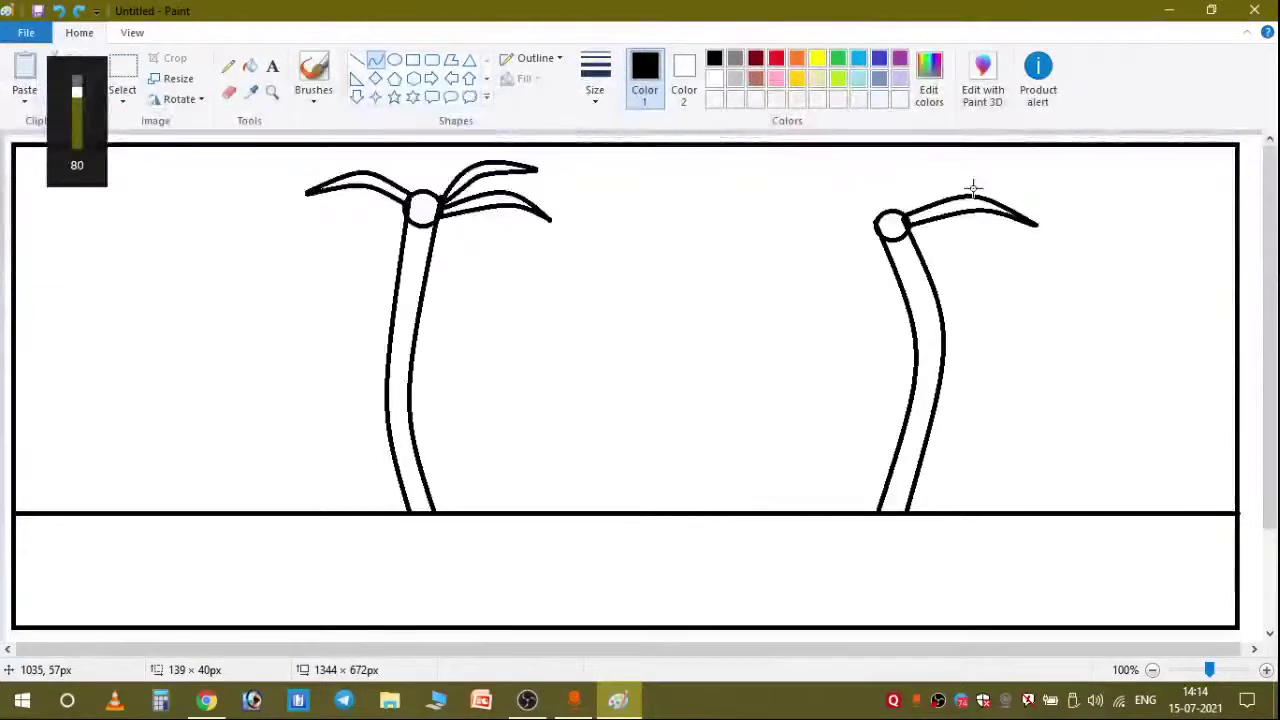
{"action": "mouse_move", "coordinate": [973, 188]}
{"action": "left_mouse_down"}
{"action": "mouse_move", "coordinate": [995, 124]}
{"action": "mouse_move", "coordinate": [951, 172]}
{"action": "mouse_move", "coordinate": [966, 165]}
{"action": "mouse_move", "coordinate": [971, 178]}
{"action": "left_mouse_up"}
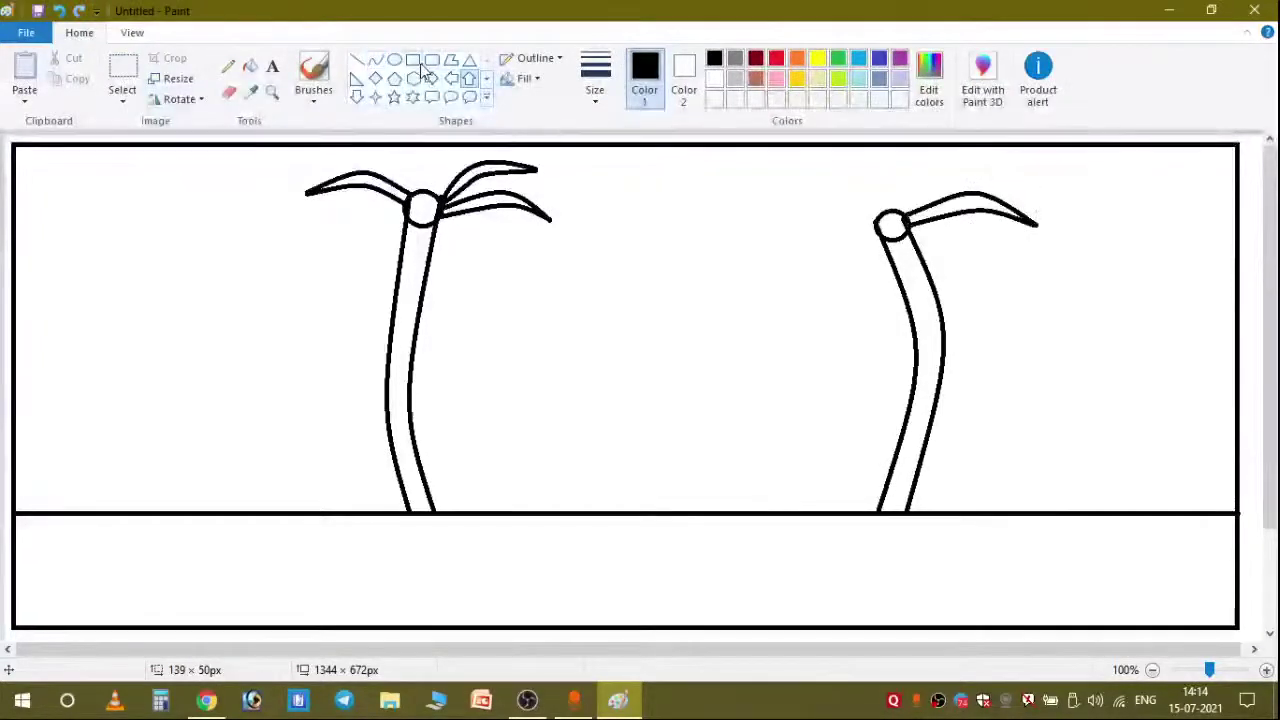
Draw a curve about 105 × 63 px above the second tree's leaf, rising steeply from the circle and flattening toward its right end.
{"action": "left_click", "coordinate": [373, 61]}
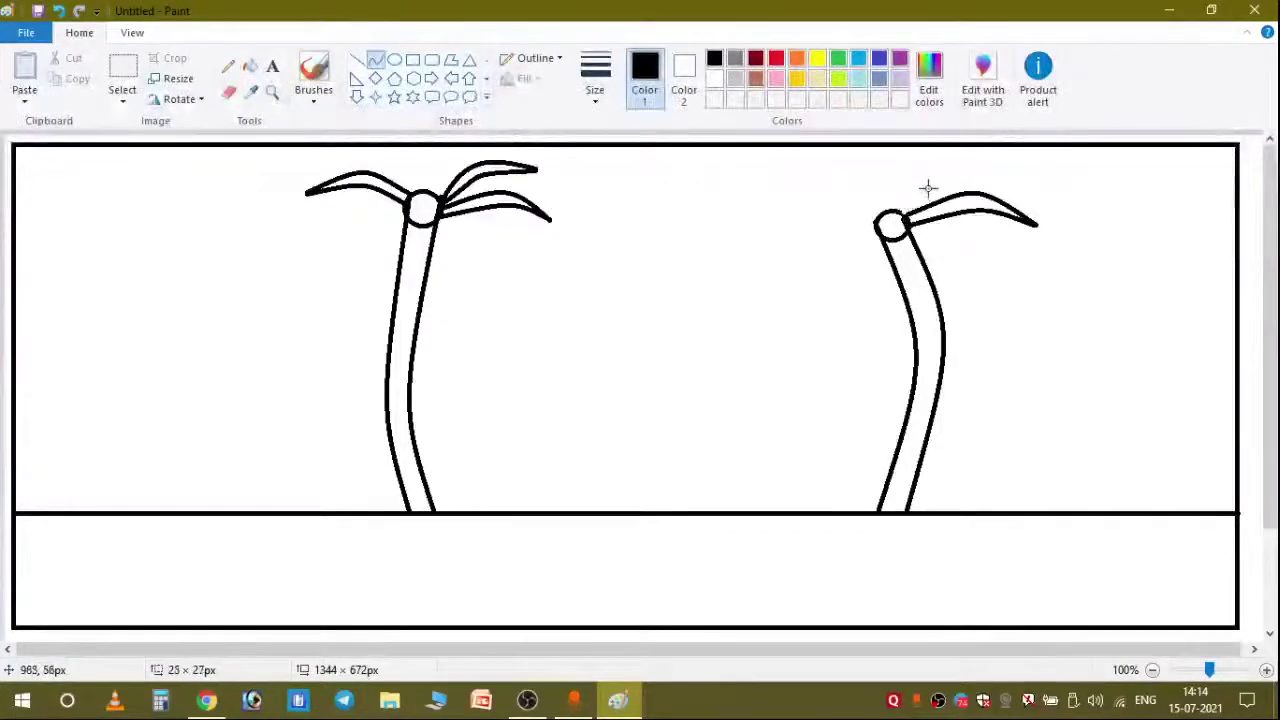
{"action": "left_click_drag", "start_coordinate": [931, 191], "coordinate": [1056, 192]}
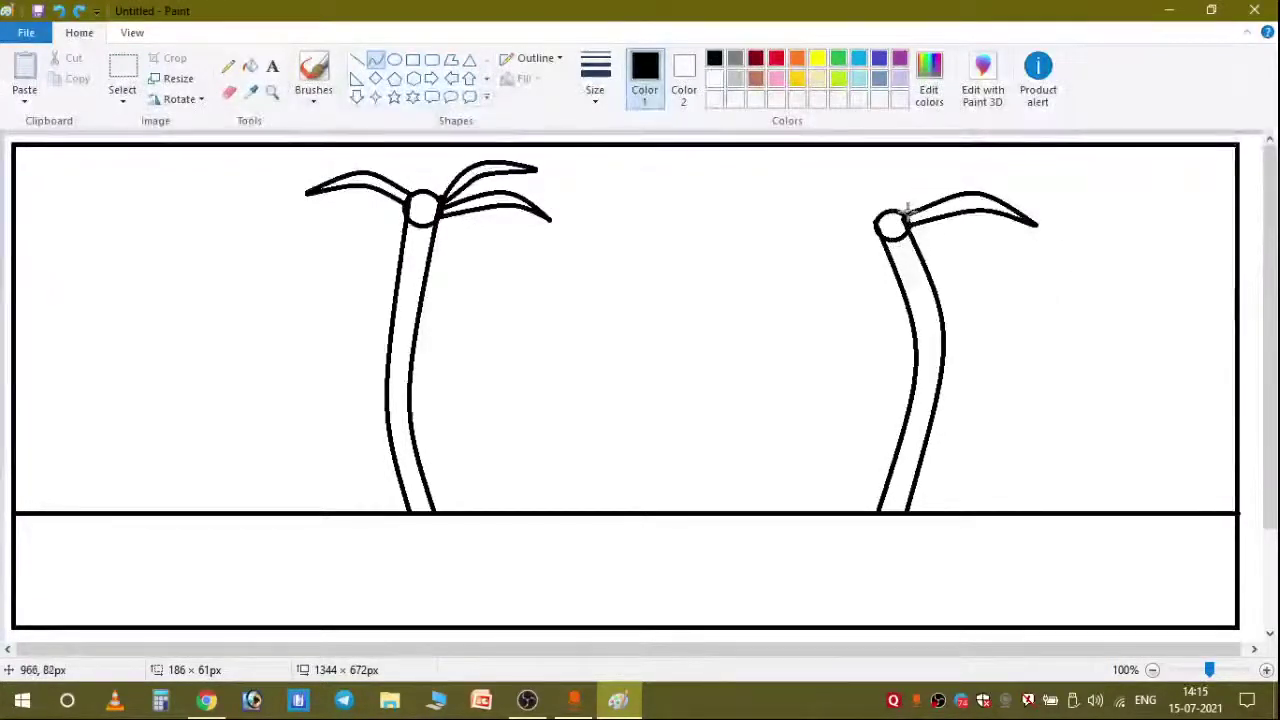
{"action": "left_click_drag", "start_coordinate": [906, 212], "coordinate": [1004, 156]}
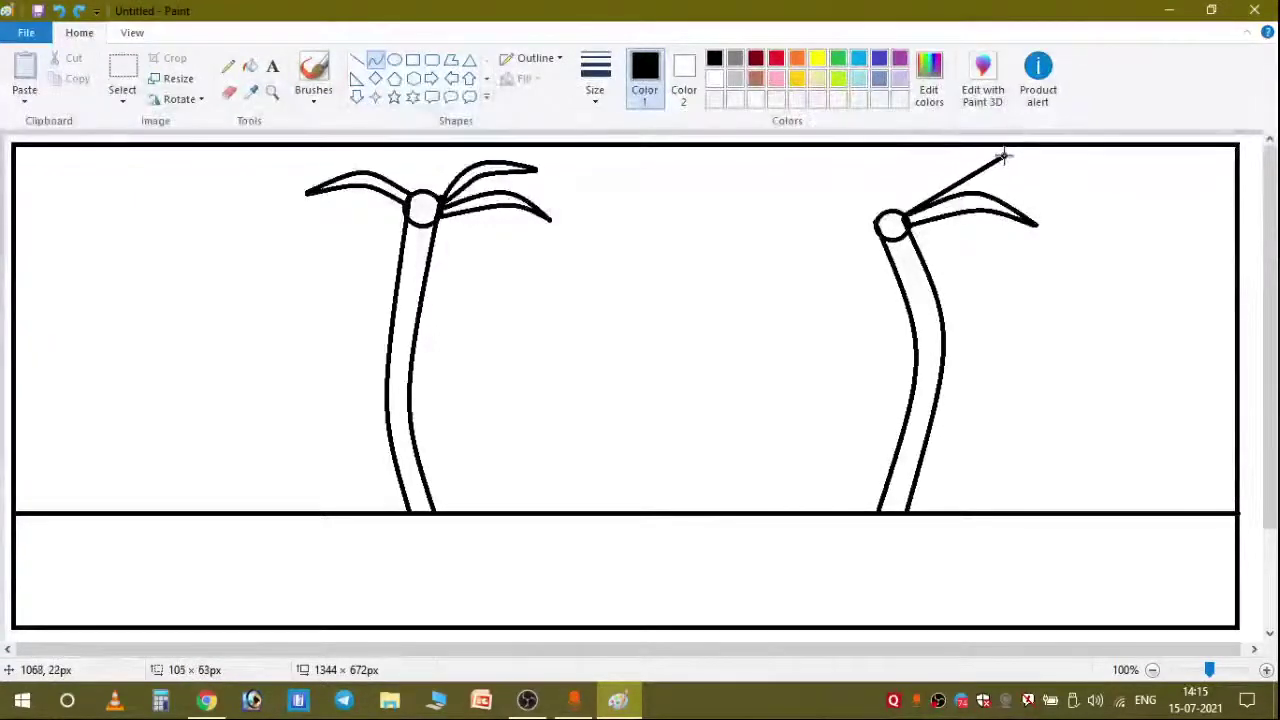
{"action": "left_click_drag", "start_coordinate": [940, 180], "coordinate": [940, 167]}
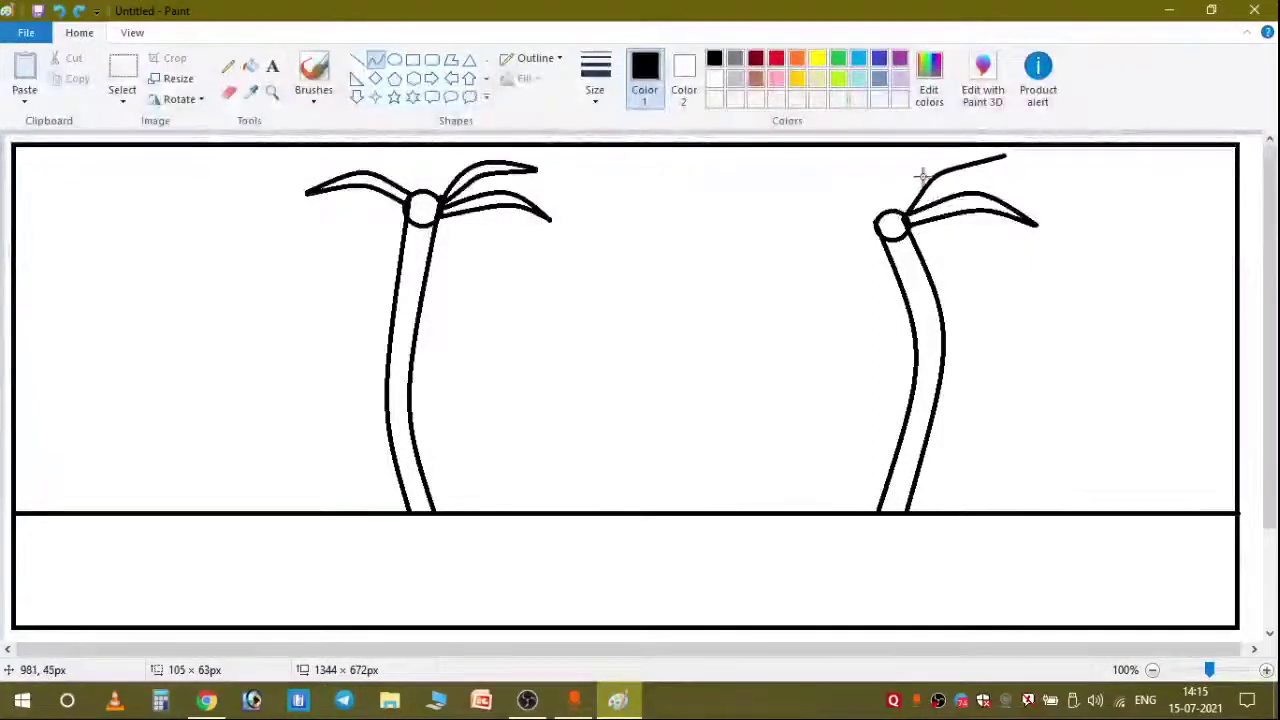
{"action": "left_click_drag", "start_coordinate": [926, 170], "coordinate": [931, 163]}
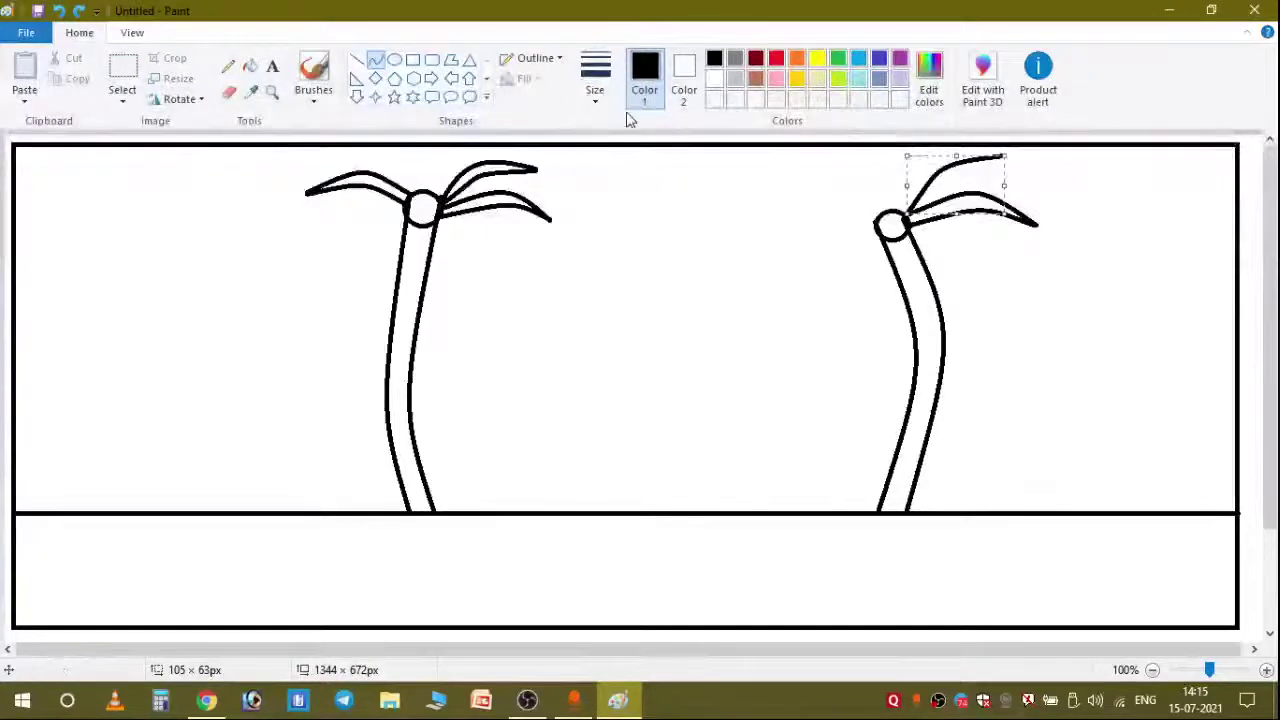
{"action": "left_click", "coordinate": [375, 60]}
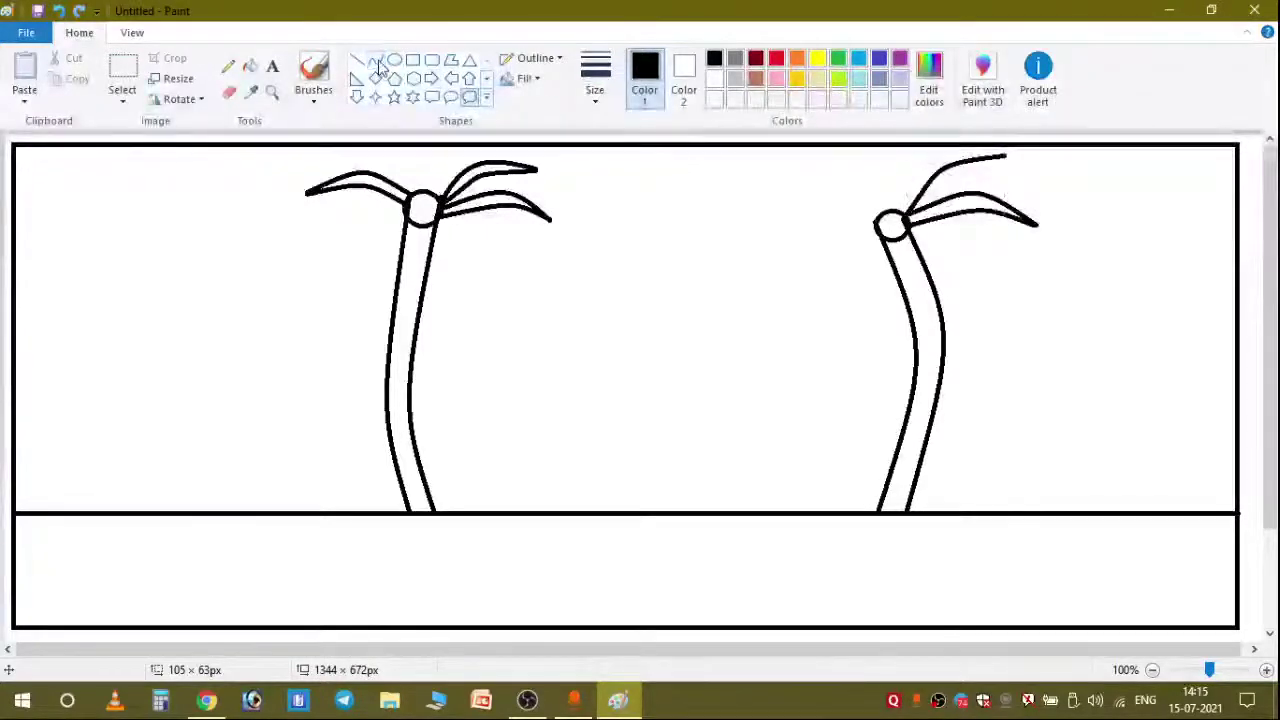